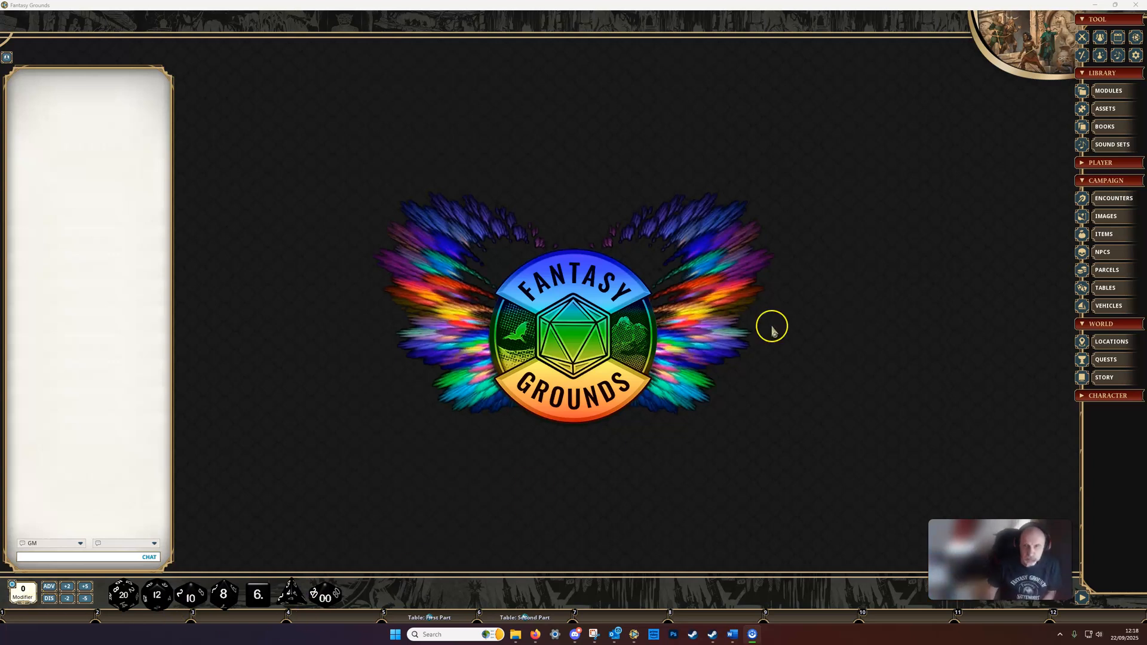
Step: Open the story templates list from the campaign's stories and close the Story list
click(1112, 380)
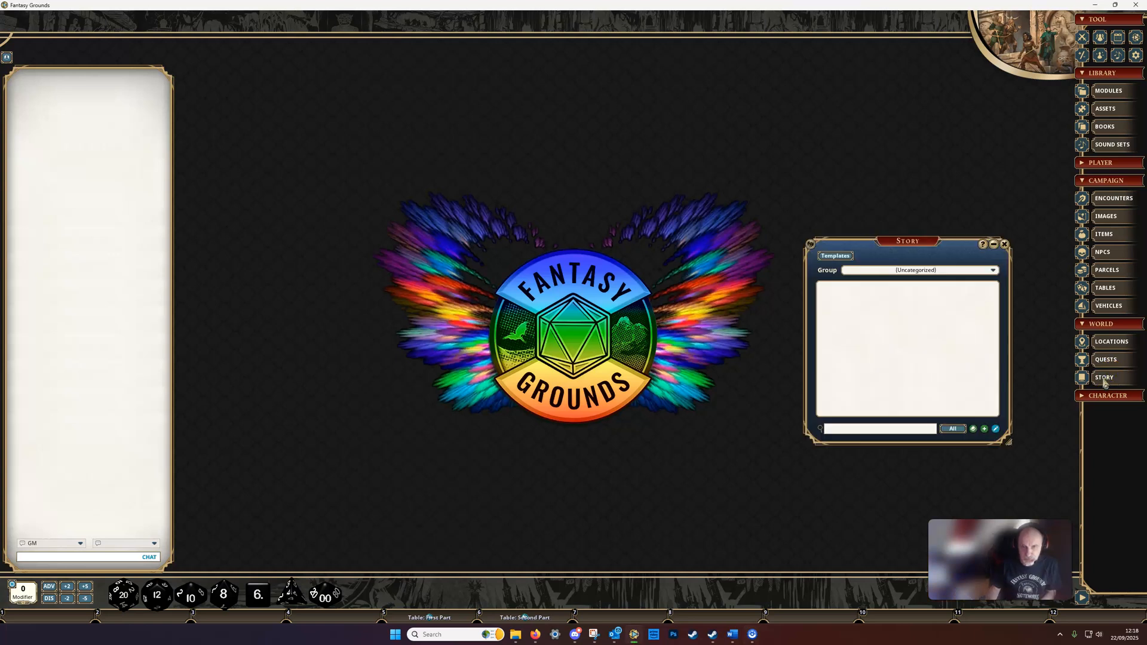
click(834, 257)
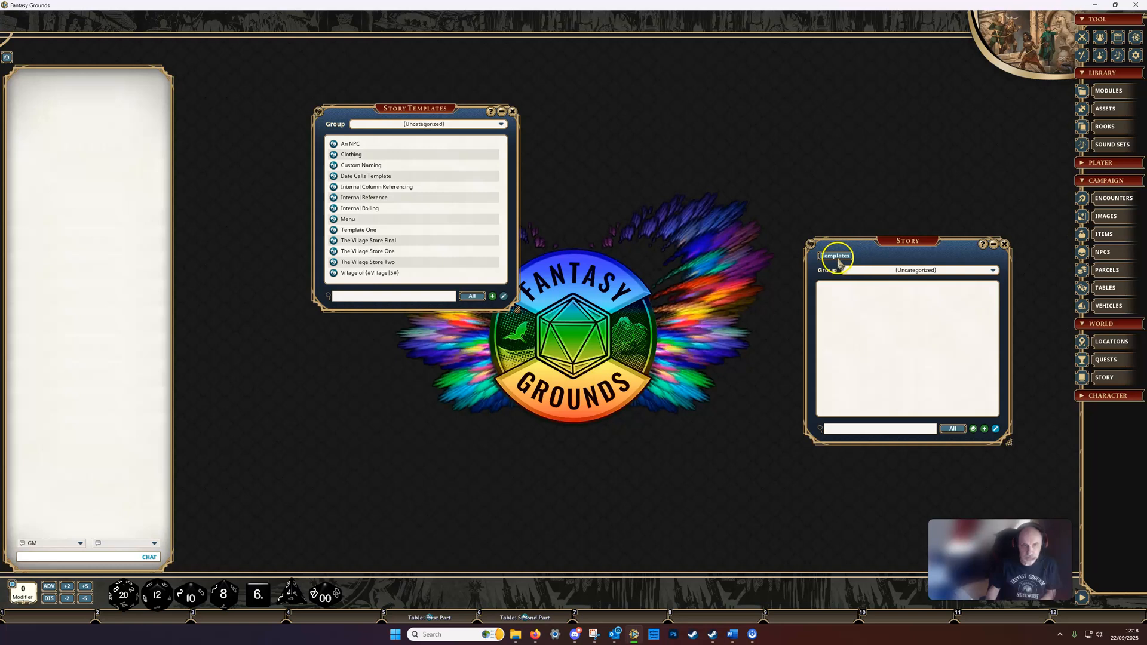
click(1004, 244)
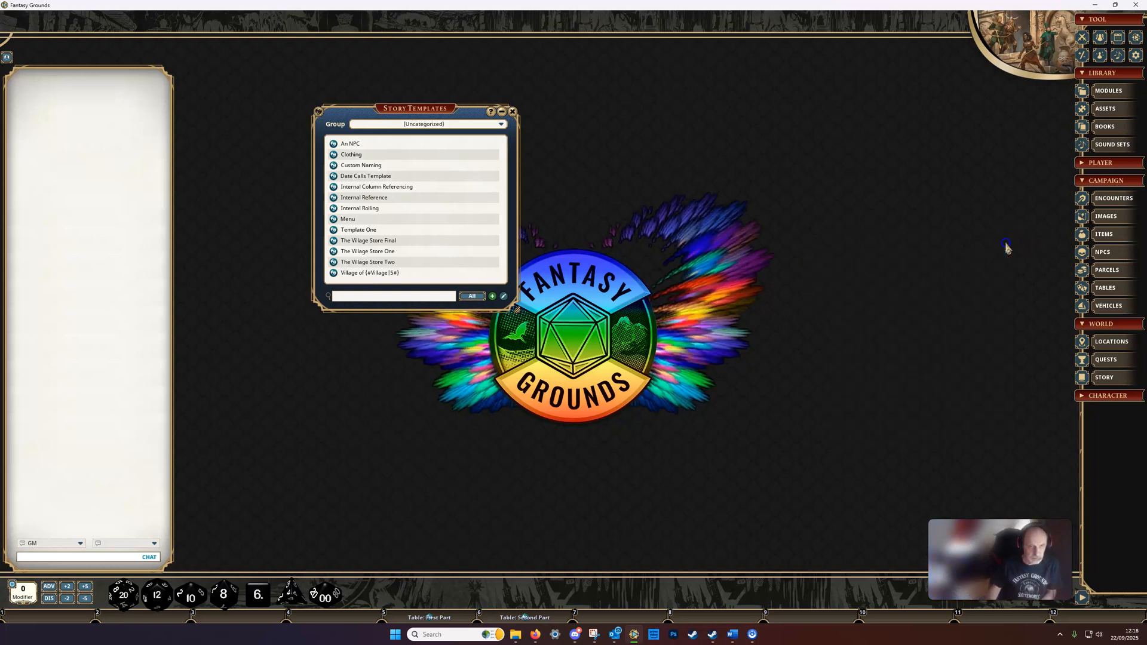
click(405, 115)
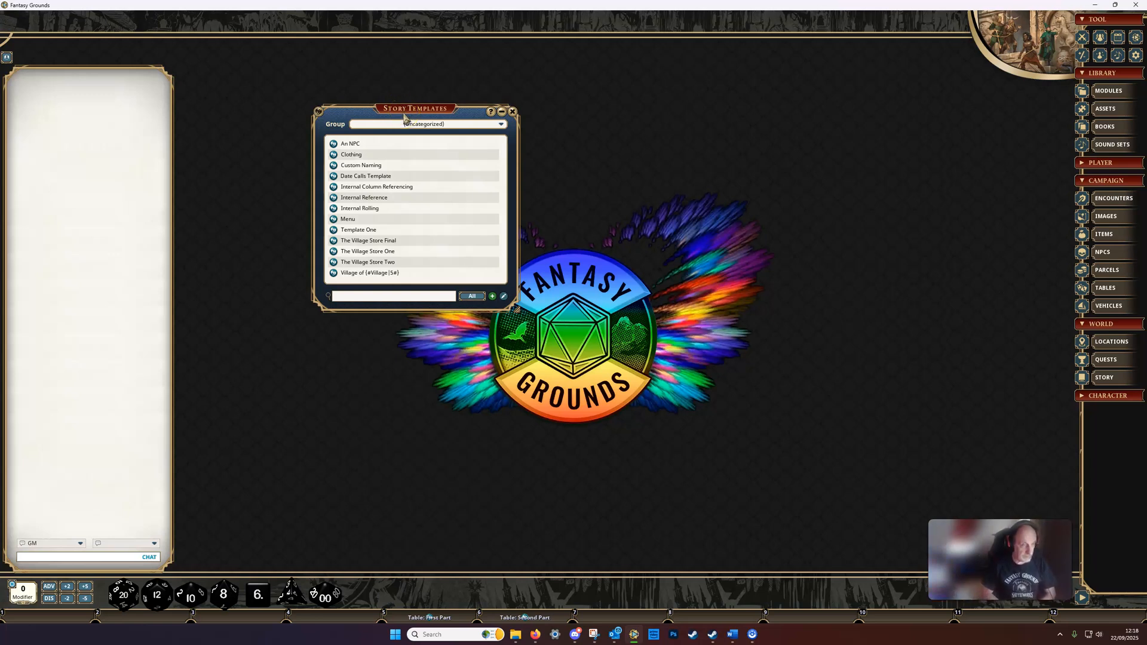
click(413, 168)
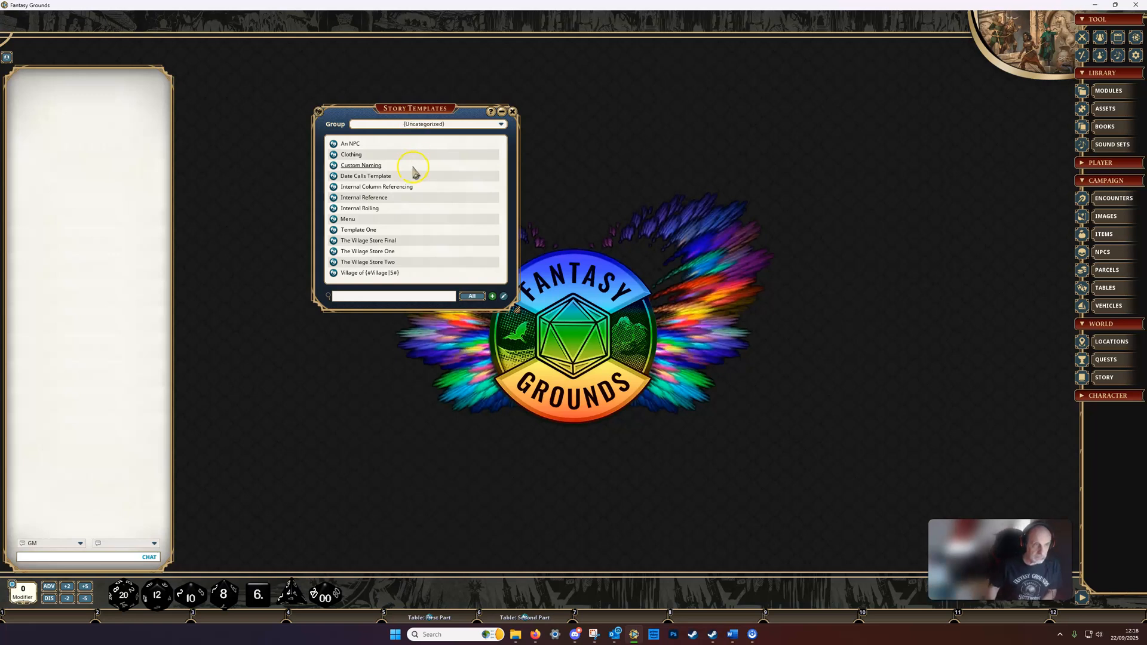
click(400, 111)
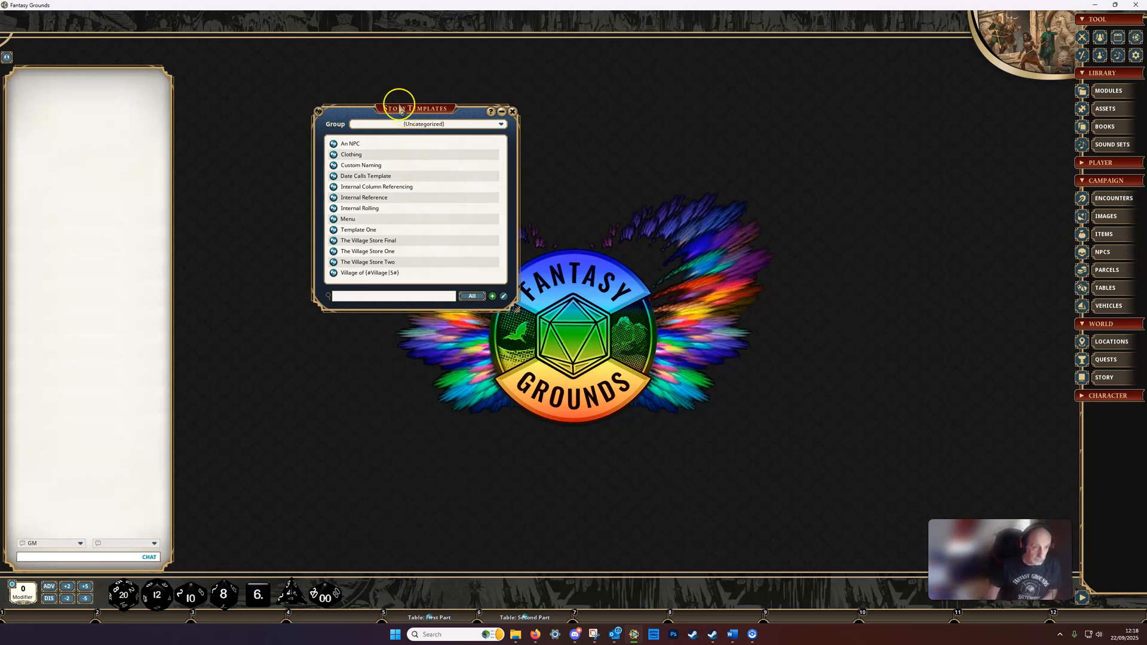
Step: Create a blank story template and delete it from the template list
click(493, 298)
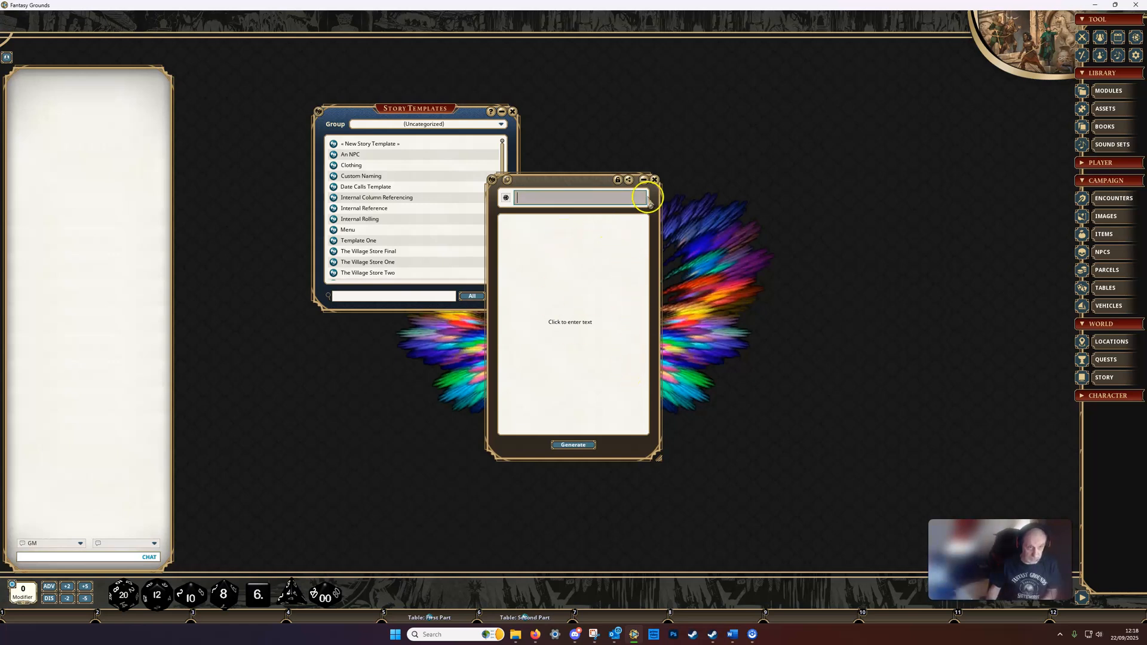
click(656, 179)
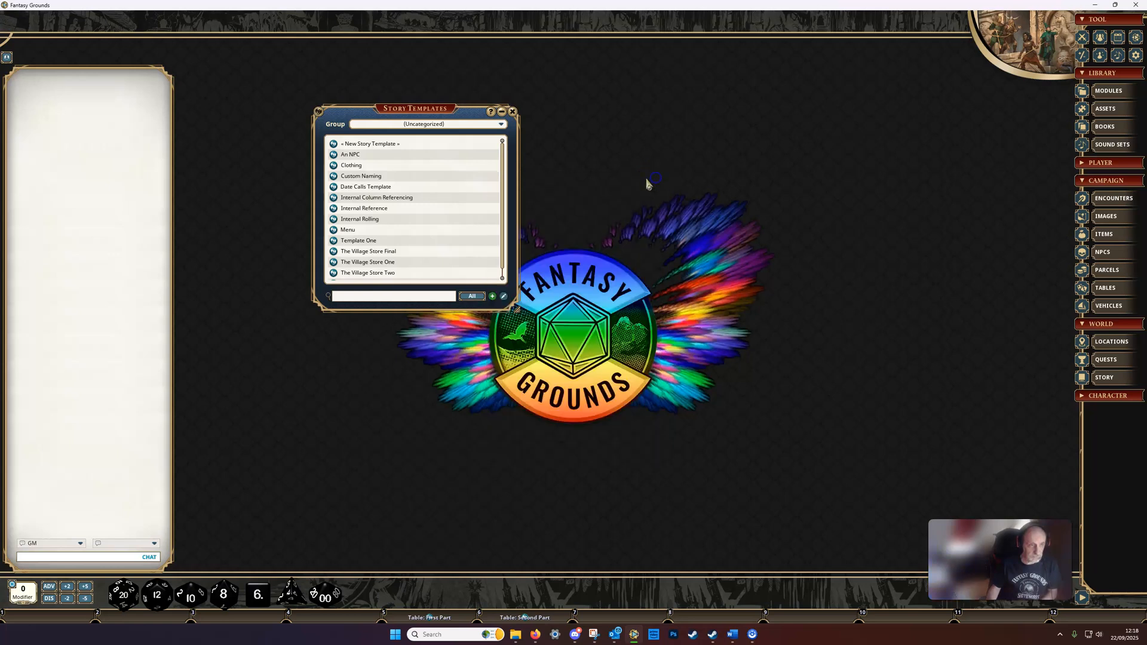
right_click(386, 148)
mouse_move(418, 165)
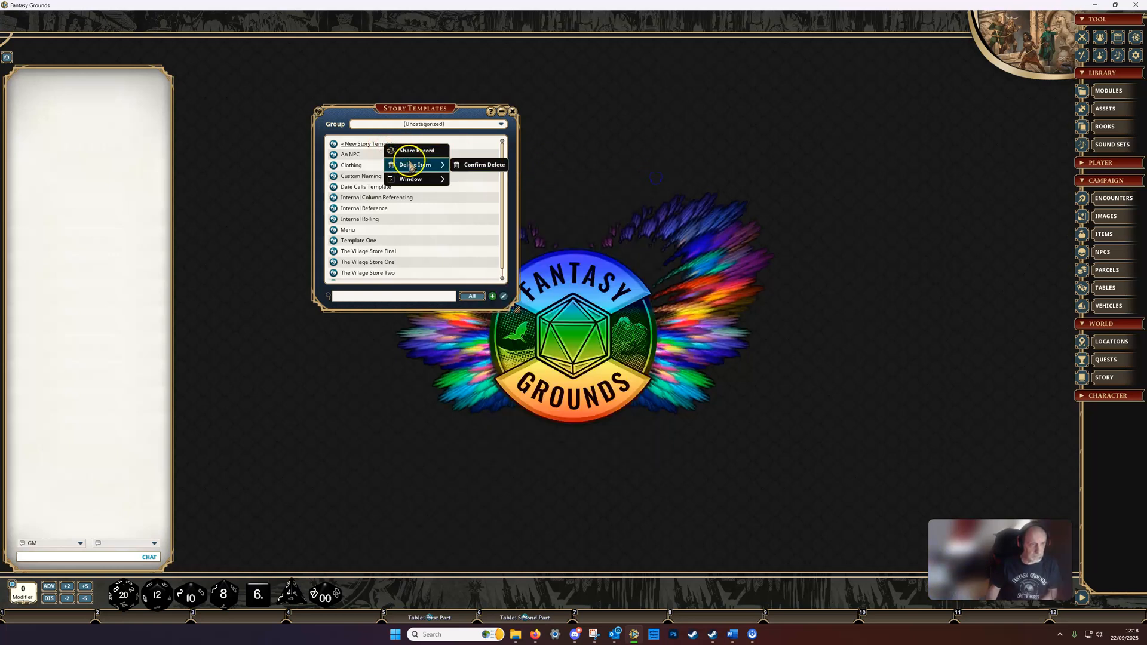
click(469, 166)
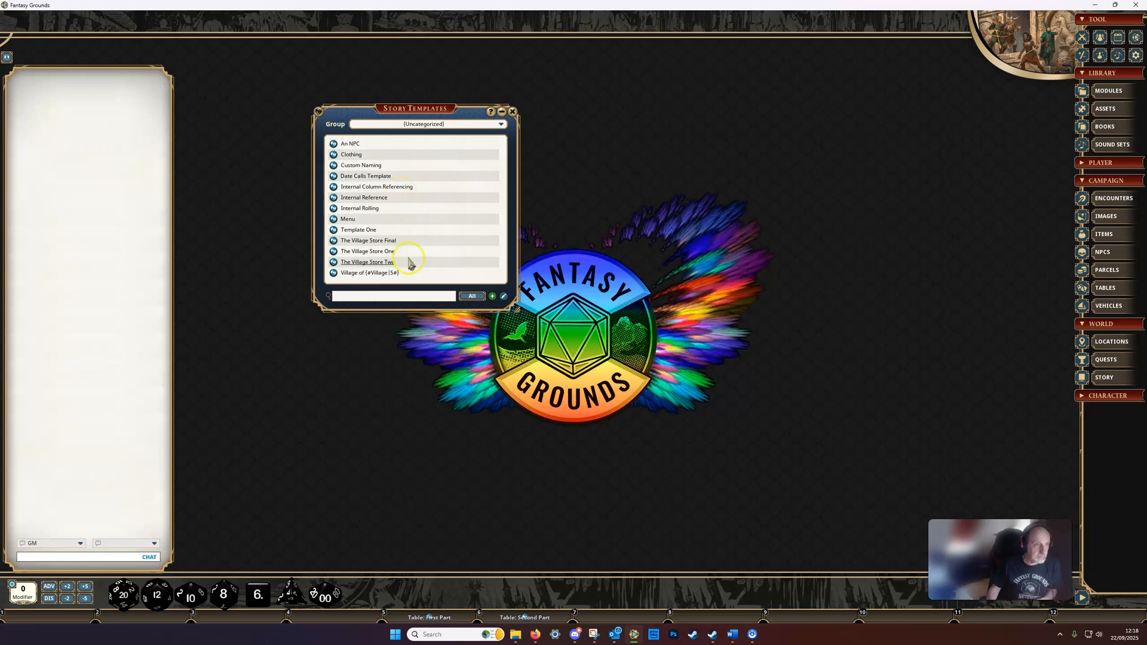
Step: Open The Village Store One template and arrange the First Part and Second Part tables beside it for comparison
click(366, 252)
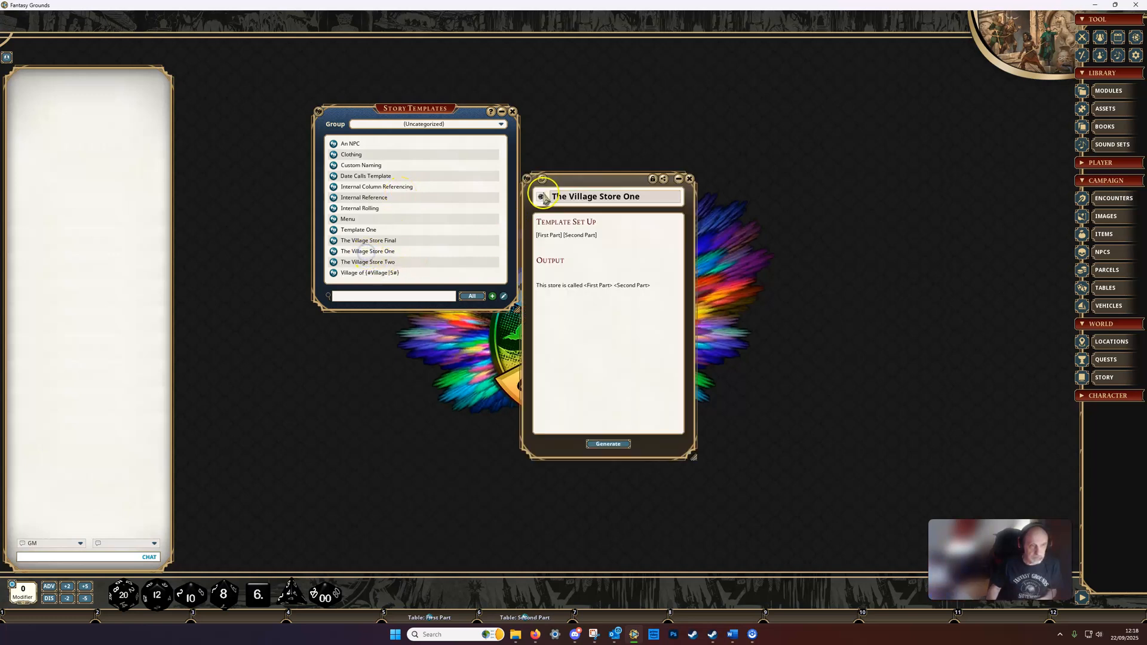
drag(570, 182, 602, 124)
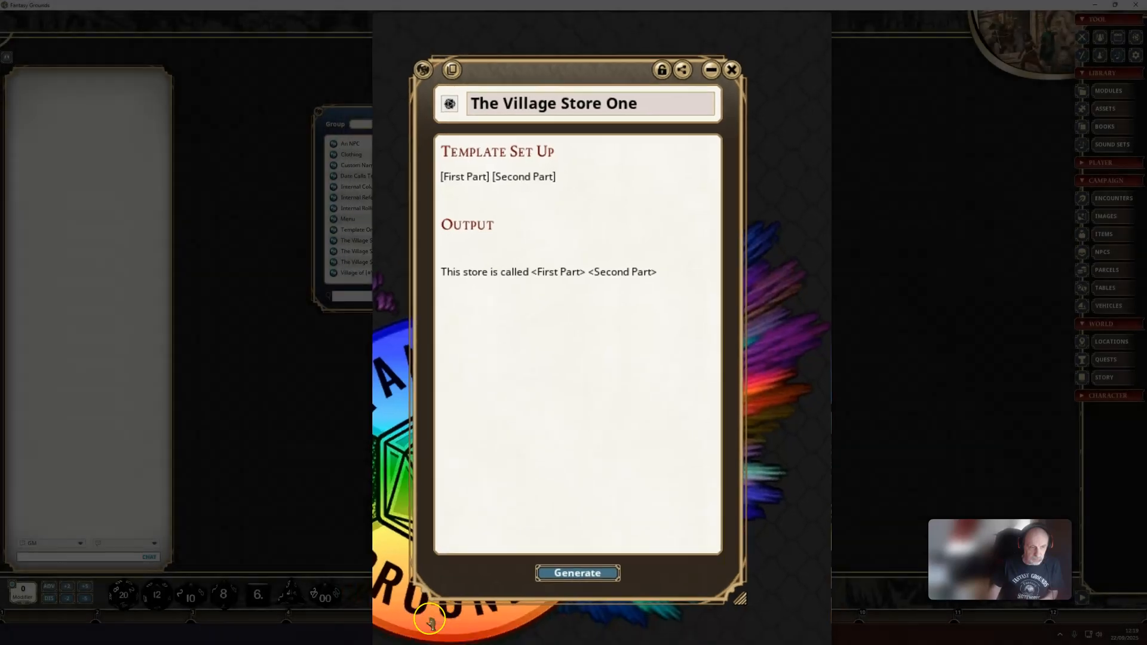
click(429, 617)
click(526, 617)
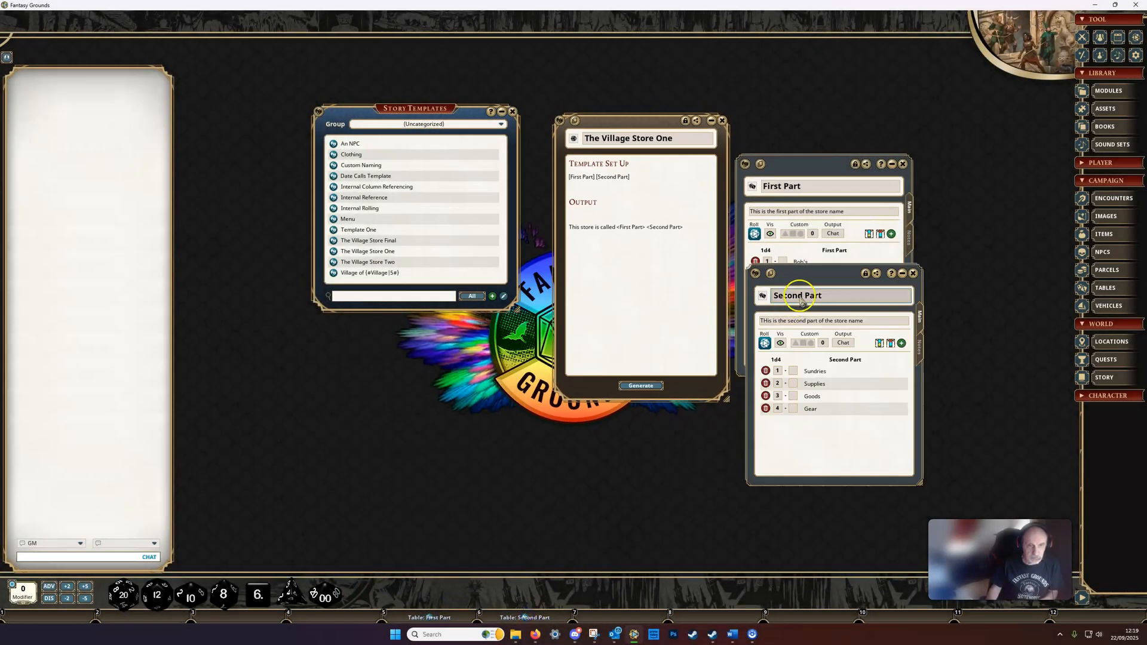
drag(808, 272, 987, 169)
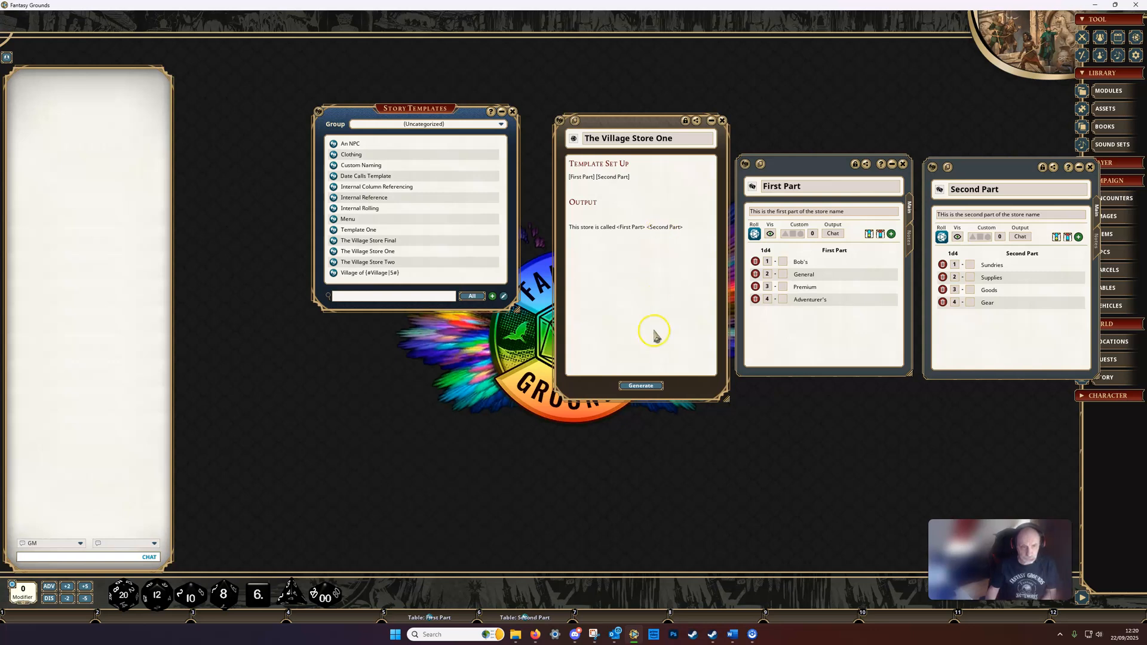
Step: Generate a story from The Village Store One template and place it clear of the template and its tables
click(637, 385)
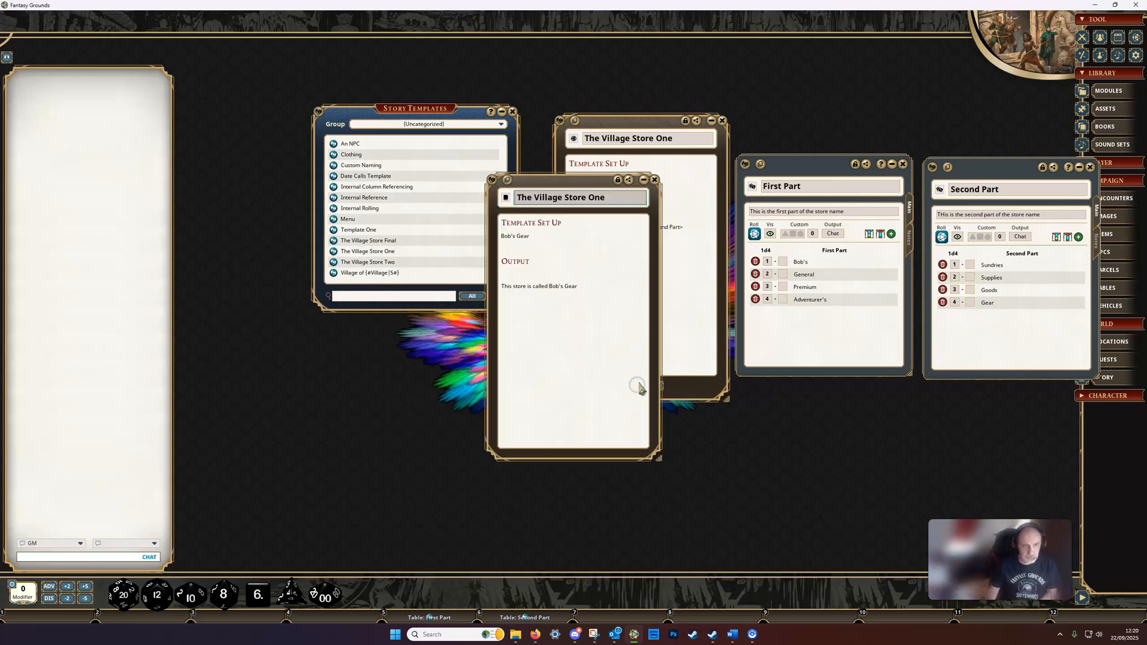
drag(587, 179, 653, 260)
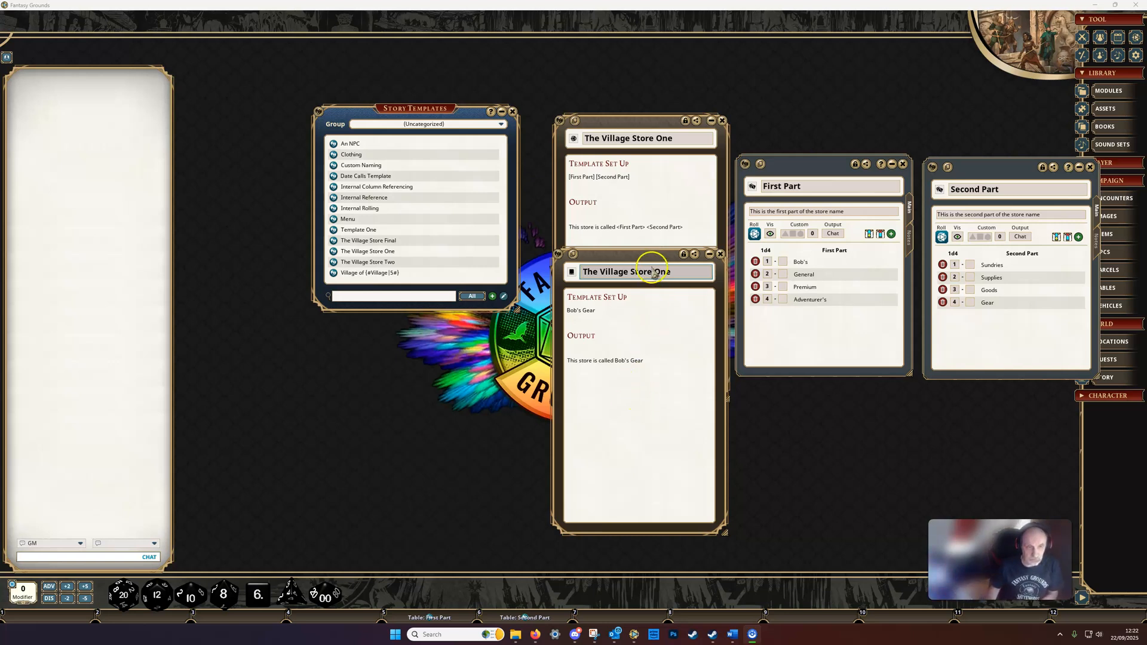
drag(644, 258, 467, 255)
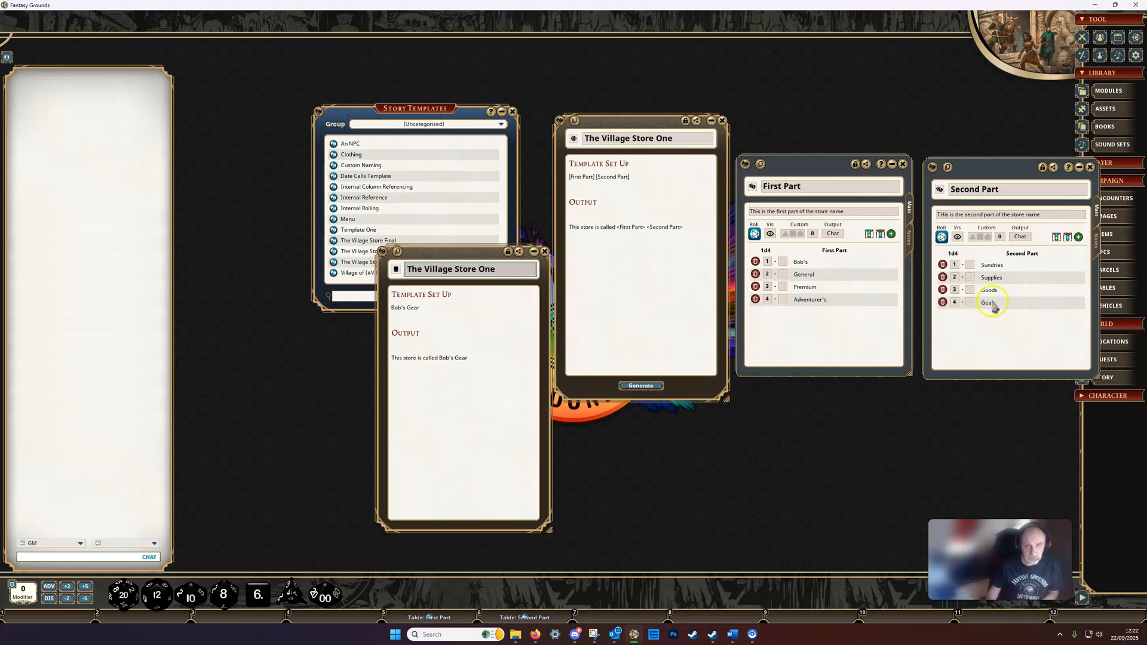
Step: Close the First Part and Second Part tables and reopen the generated The Village Store One entry from the Story list
click(1090, 167)
click(1090, 167)
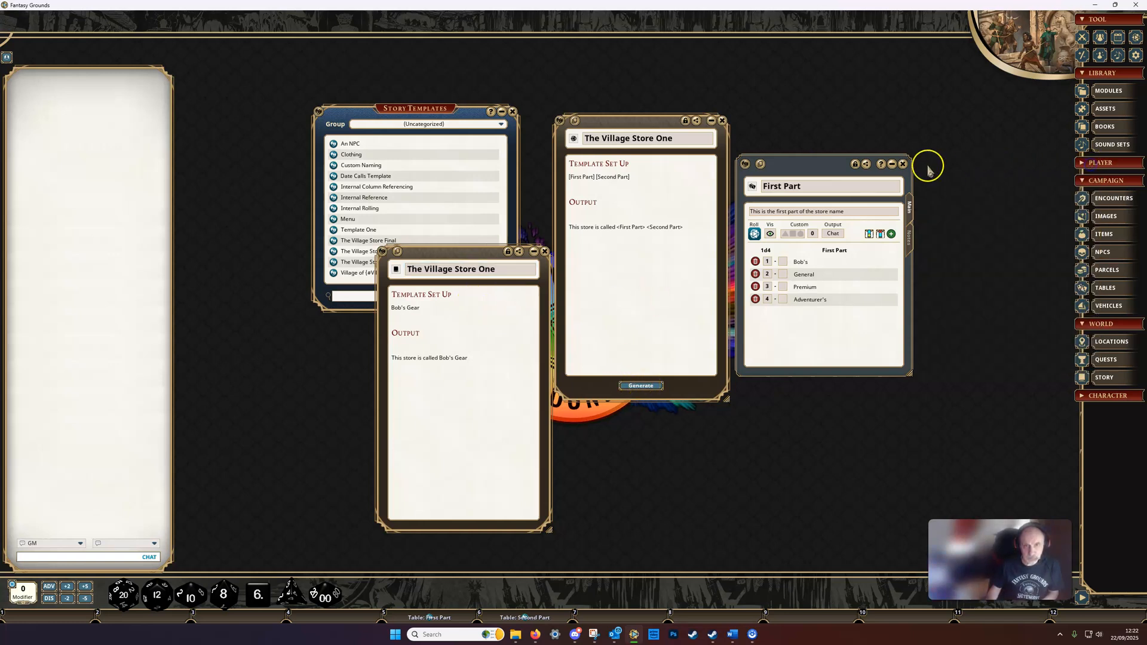
click(902, 164)
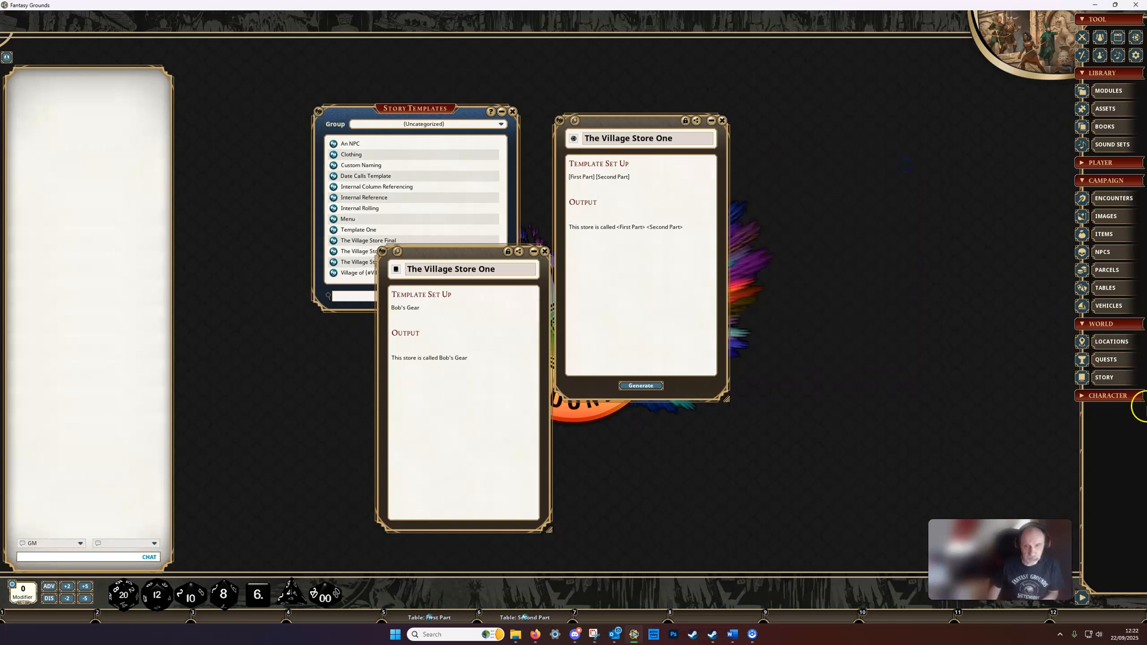
click(1104, 376)
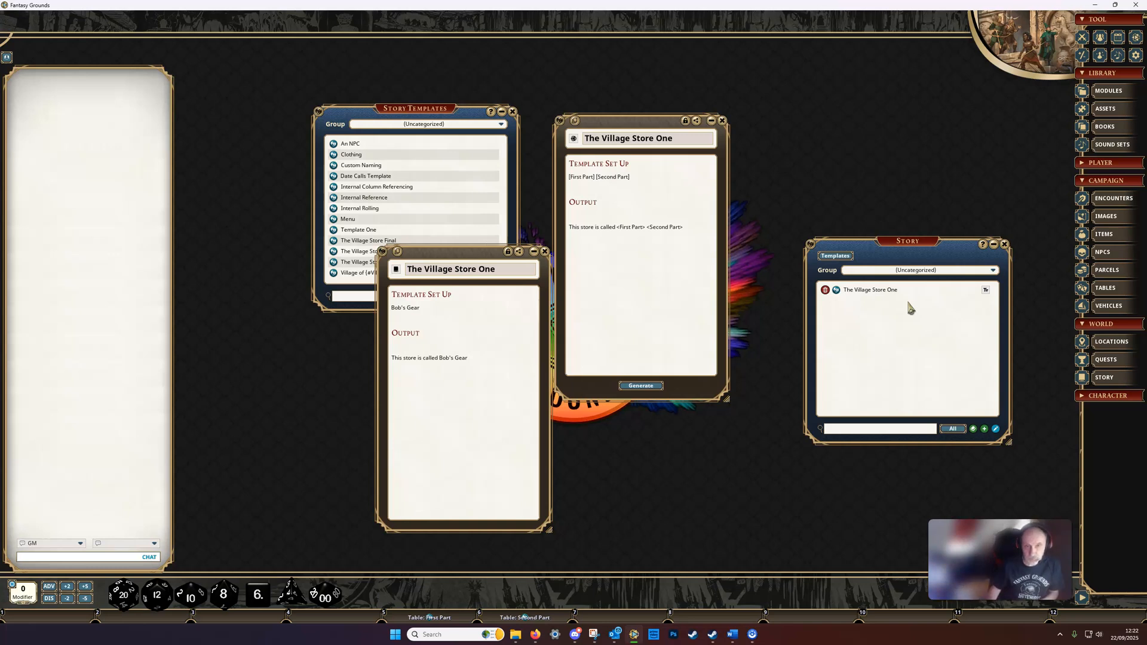
click(544, 251)
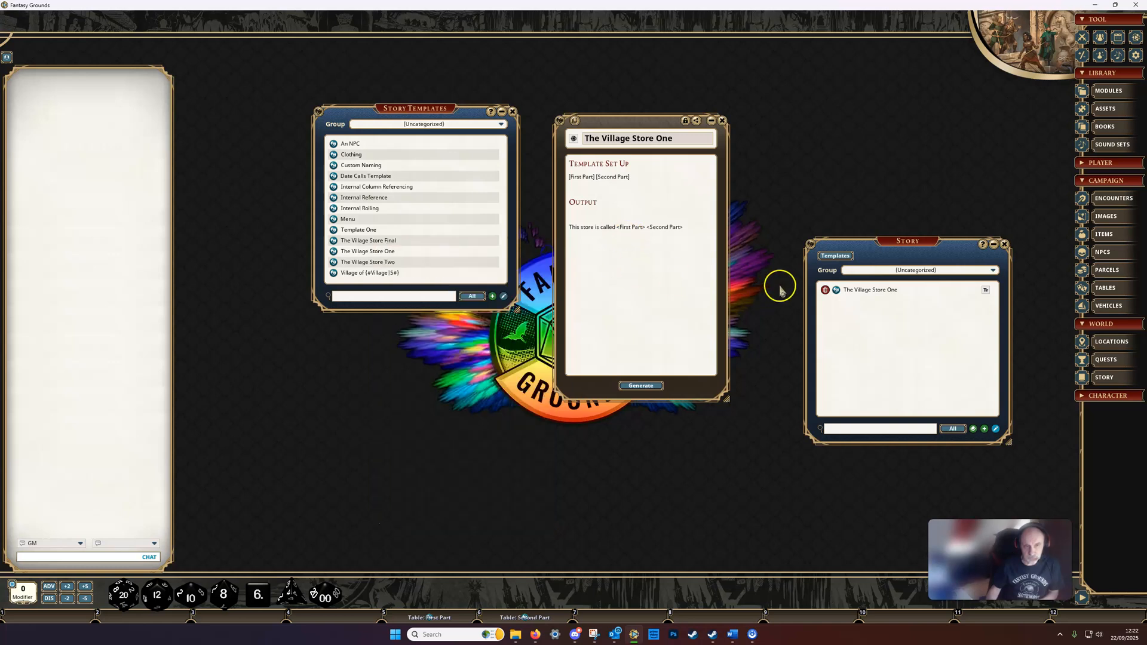
click(836, 291)
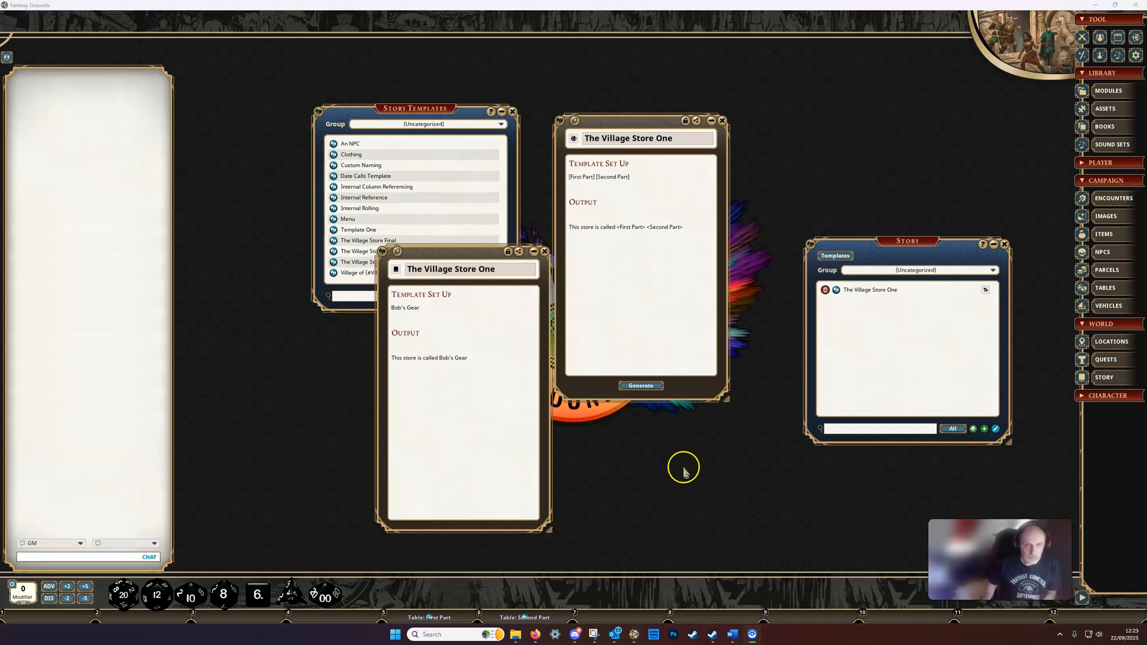
Step: Close the generated story, The Village Store One template and the Story list
click(544, 252)
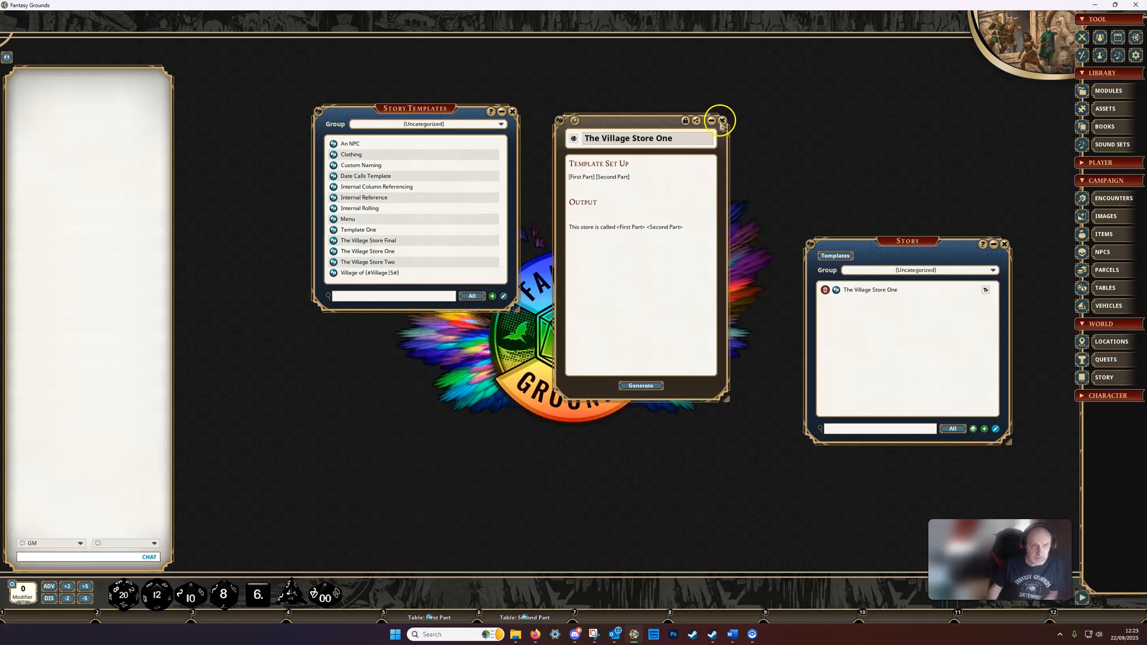
click(722, 120)
click(1004, 245)
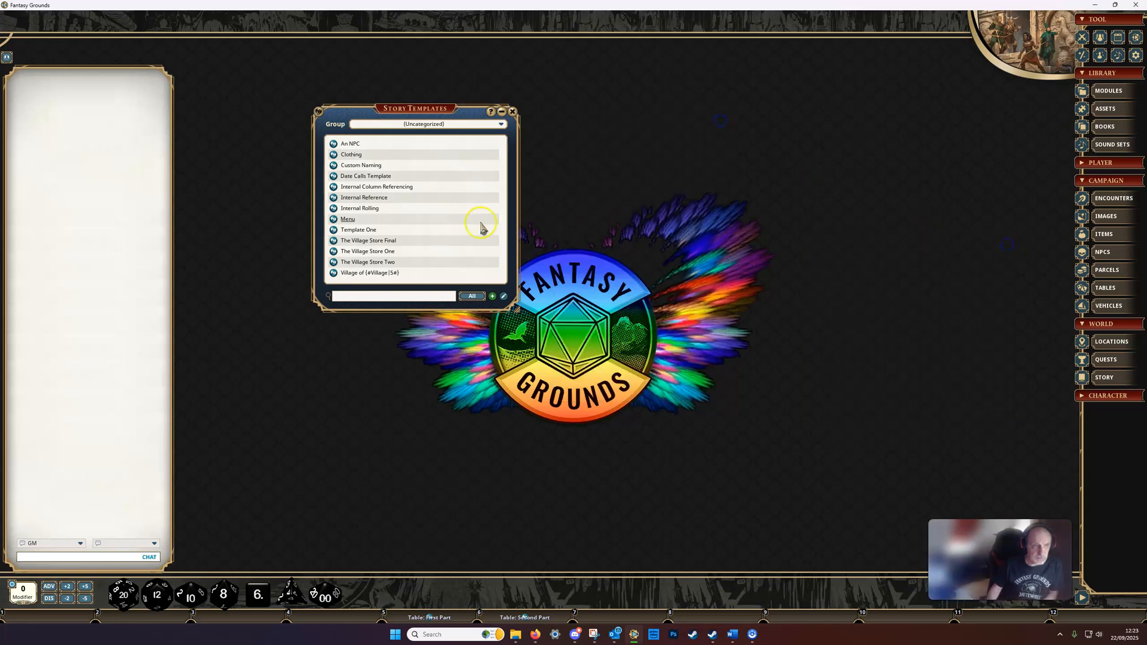
Step: Open The Village Store Two template and enlarge its window to show all of its text
click(348, 263)
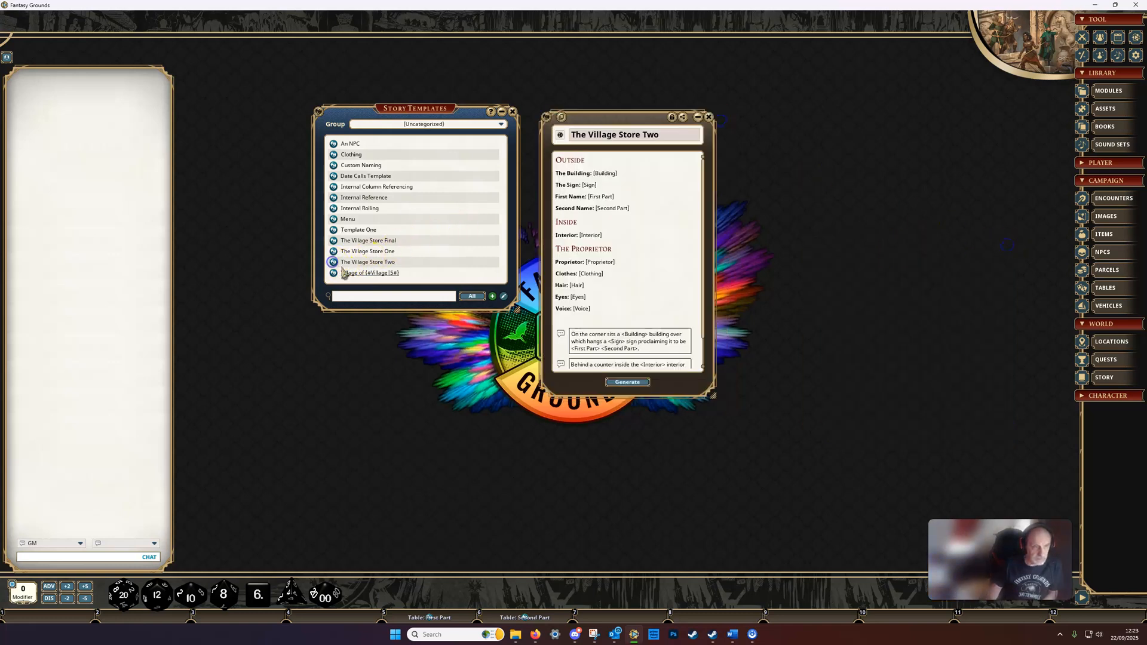
drag(608, 119, 626, 103)
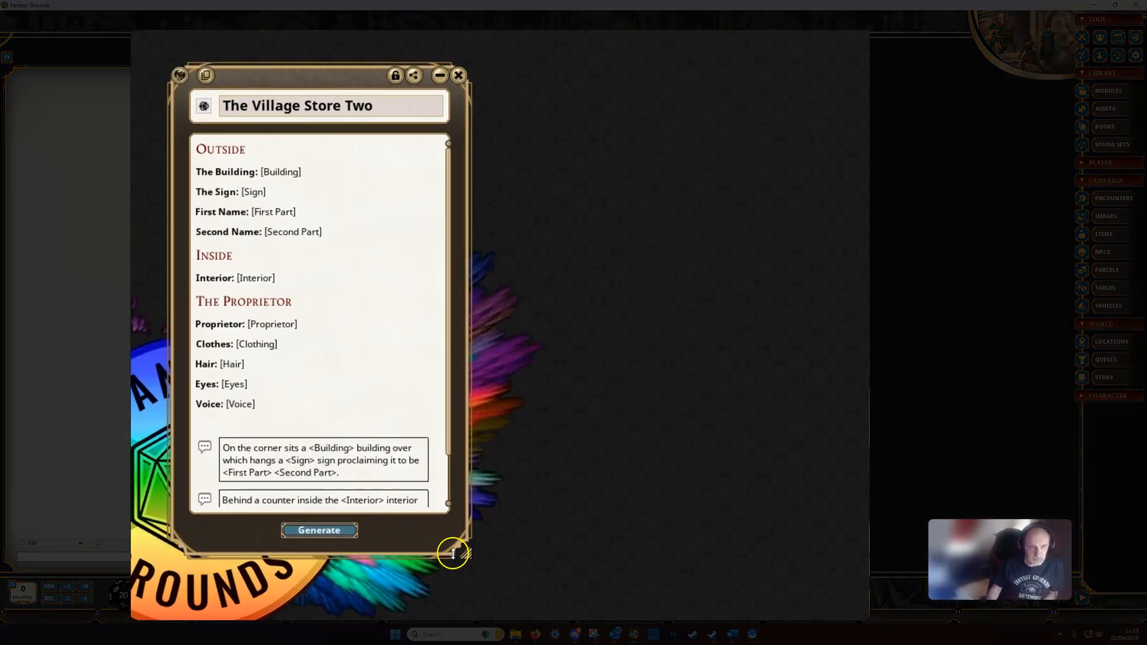
drag(646, 425, 647, 471)
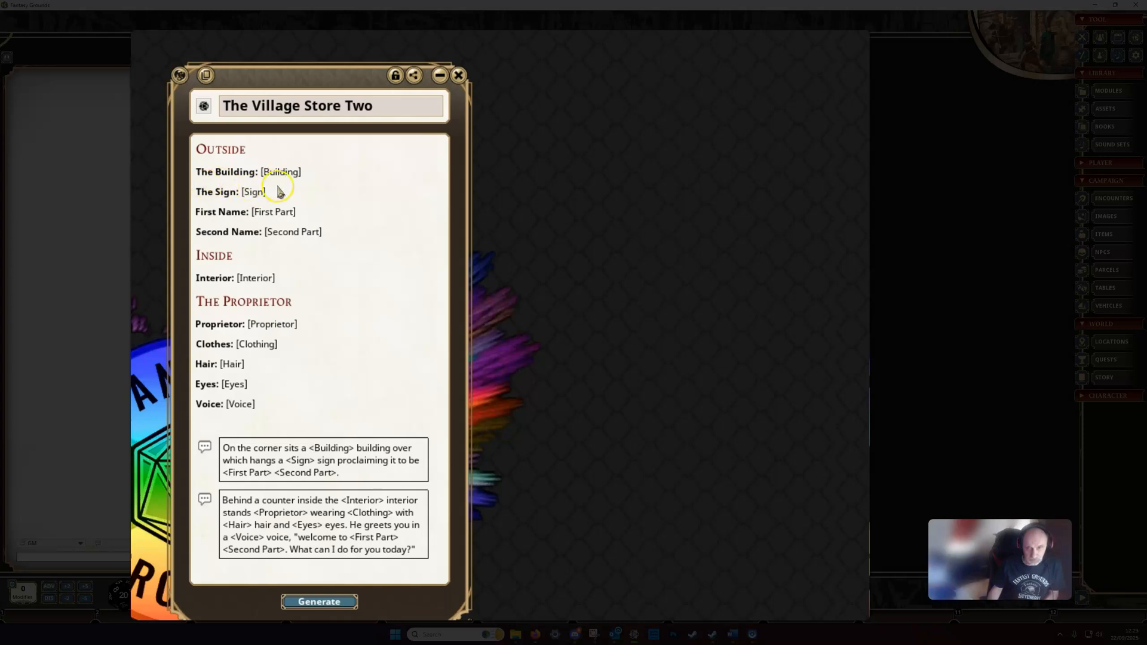
Step: Open the Building table from the campaign's tables and place it beside The Village Store Two template
click(1126, 289)
scroll(698, 267, up, 3)
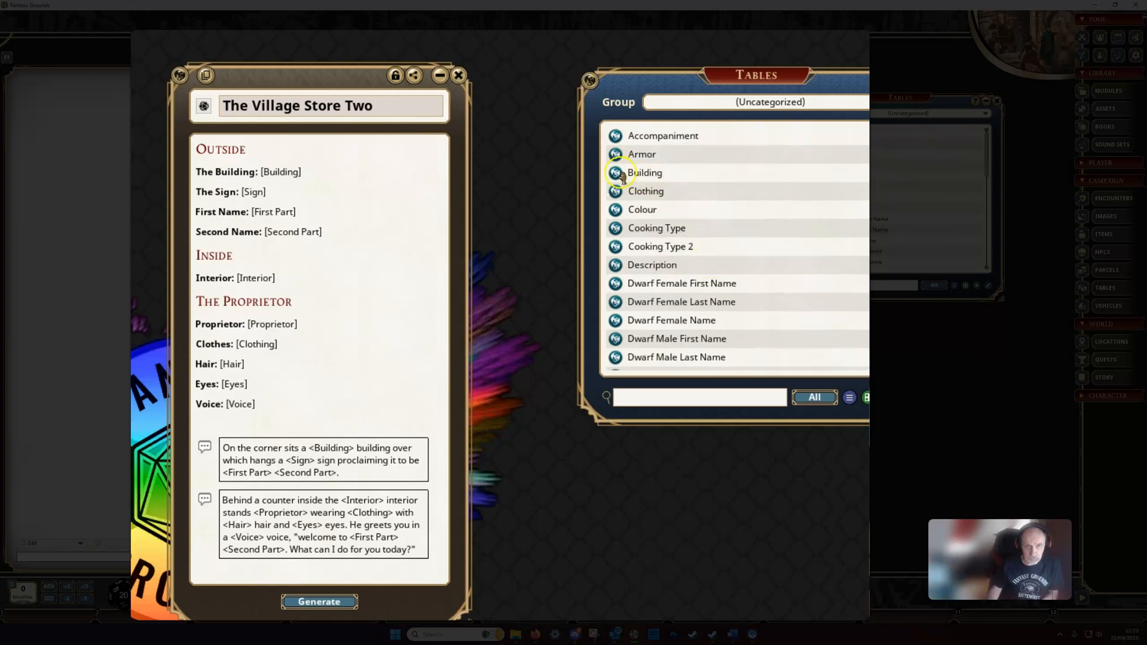
click(621, 174)
drag(696, 469, 747, 320)
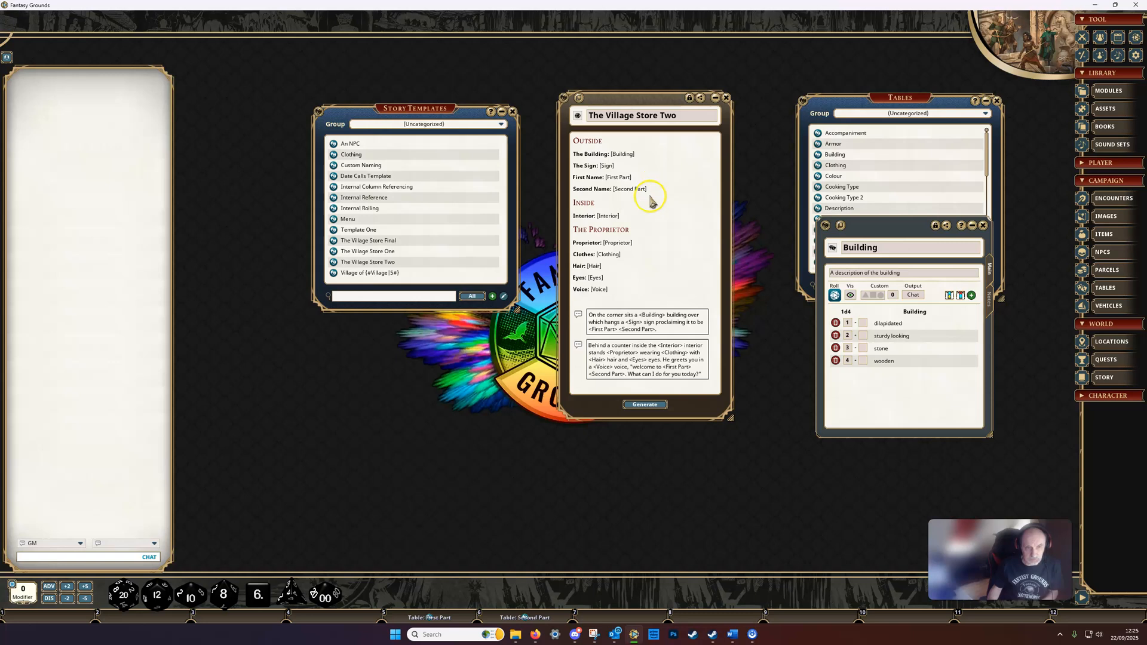
Step: Generate a story from The Village Store Two template and post its "Behind a counter" passage to the chat
click(640, 408)
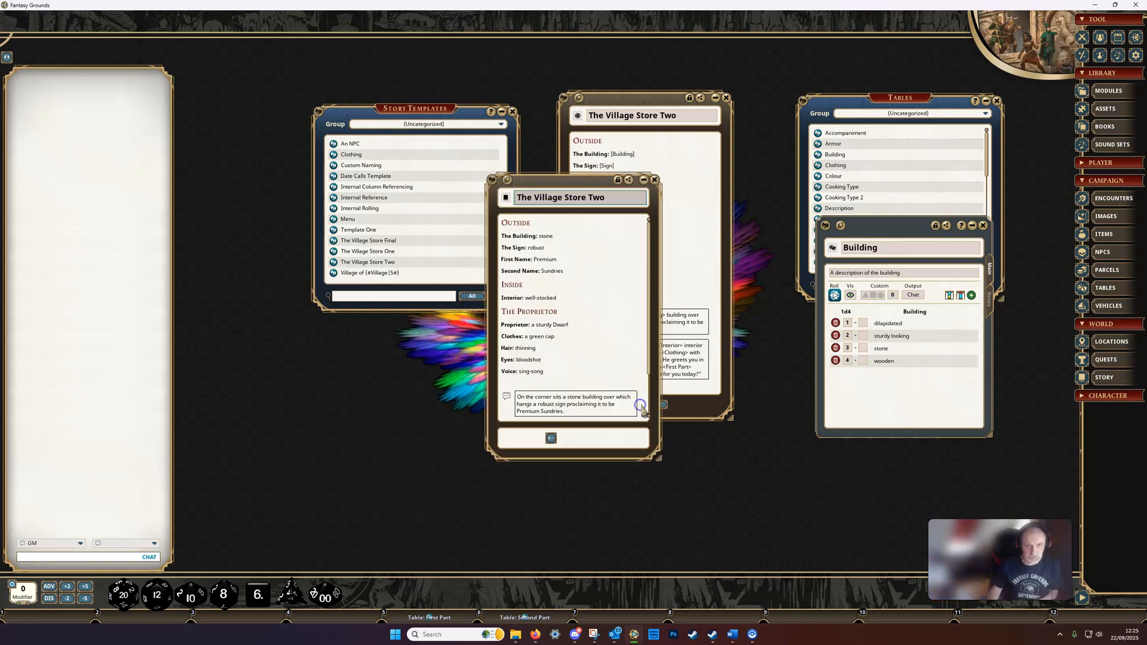
drag(574, 179, 484, 73)
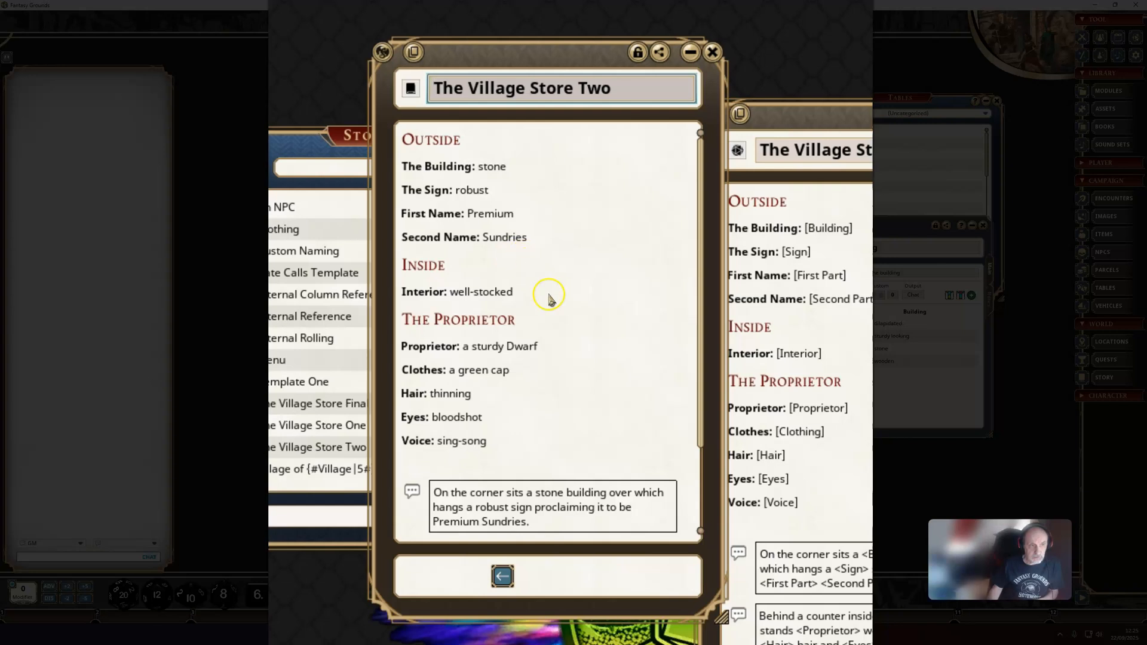
scroll(545, 298, down, 3)
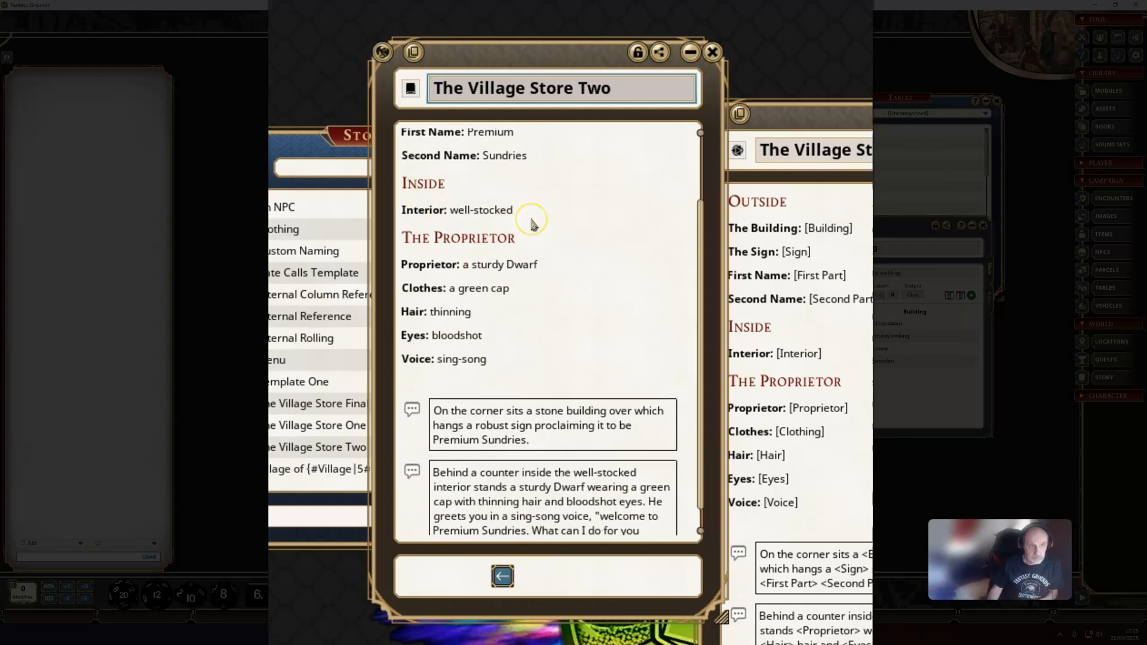
scroll(533, 224, down, 1)
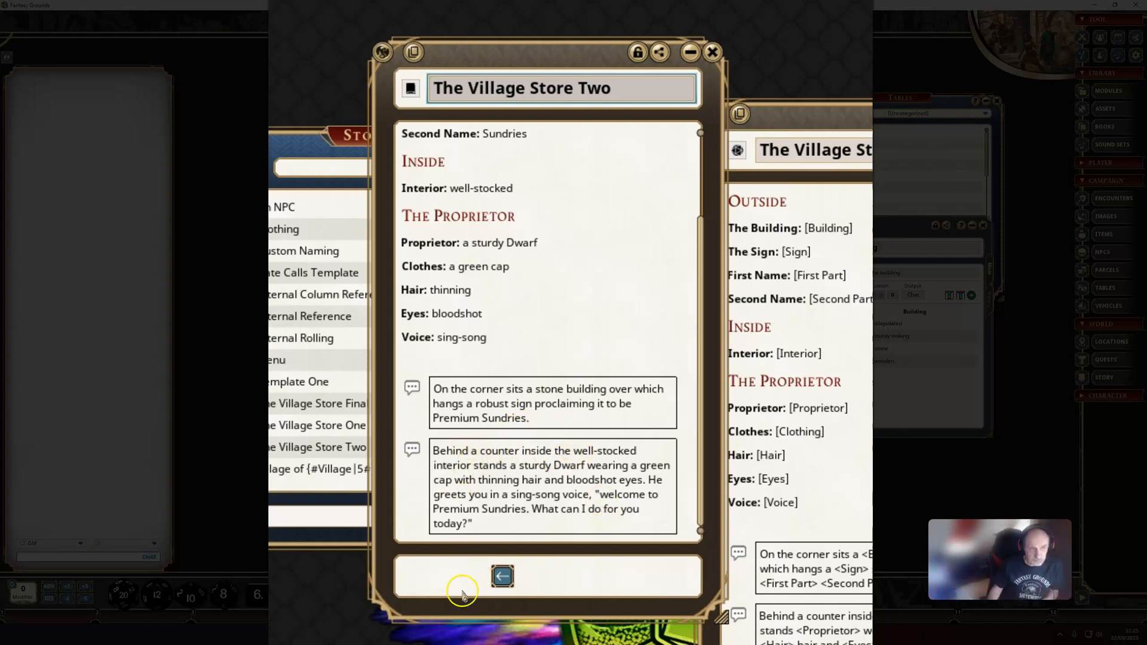
click(412, 449)
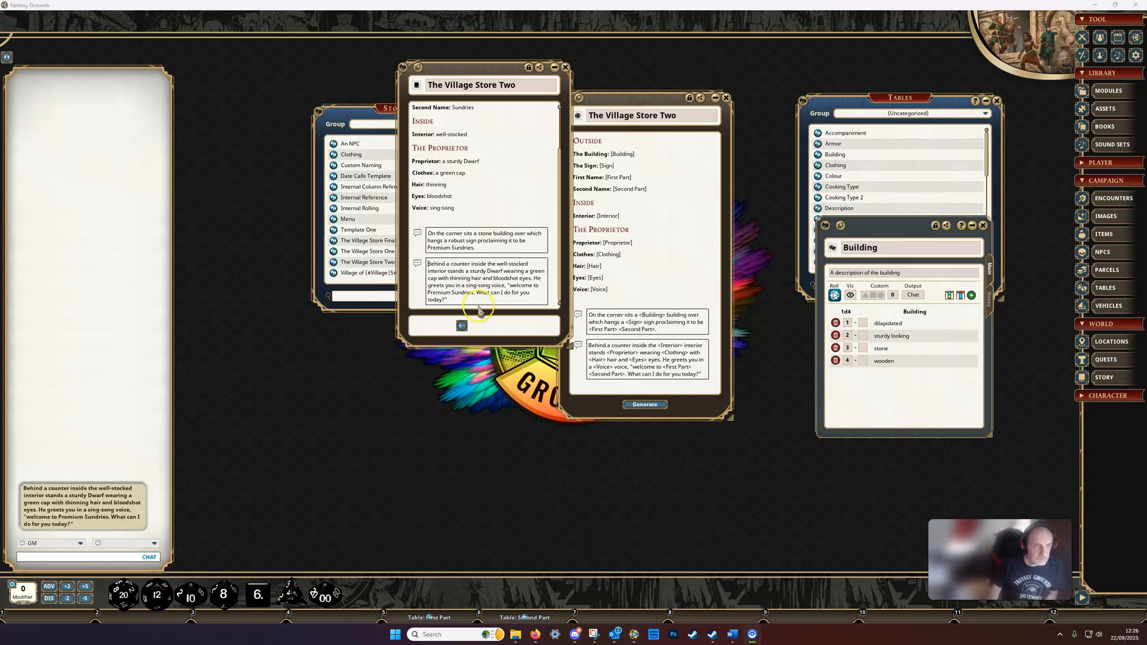
click(565, 67)
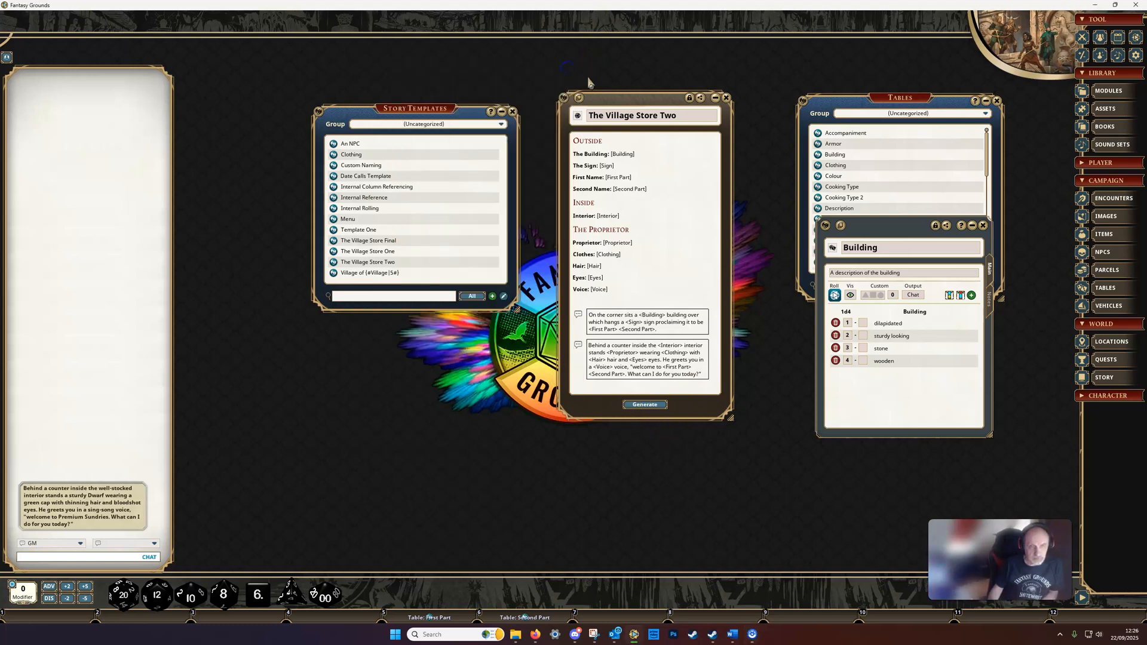
Step: Close The Village Store Two template and the Building table, and open The Village Store Final template beside the tables list
click(726, 97)
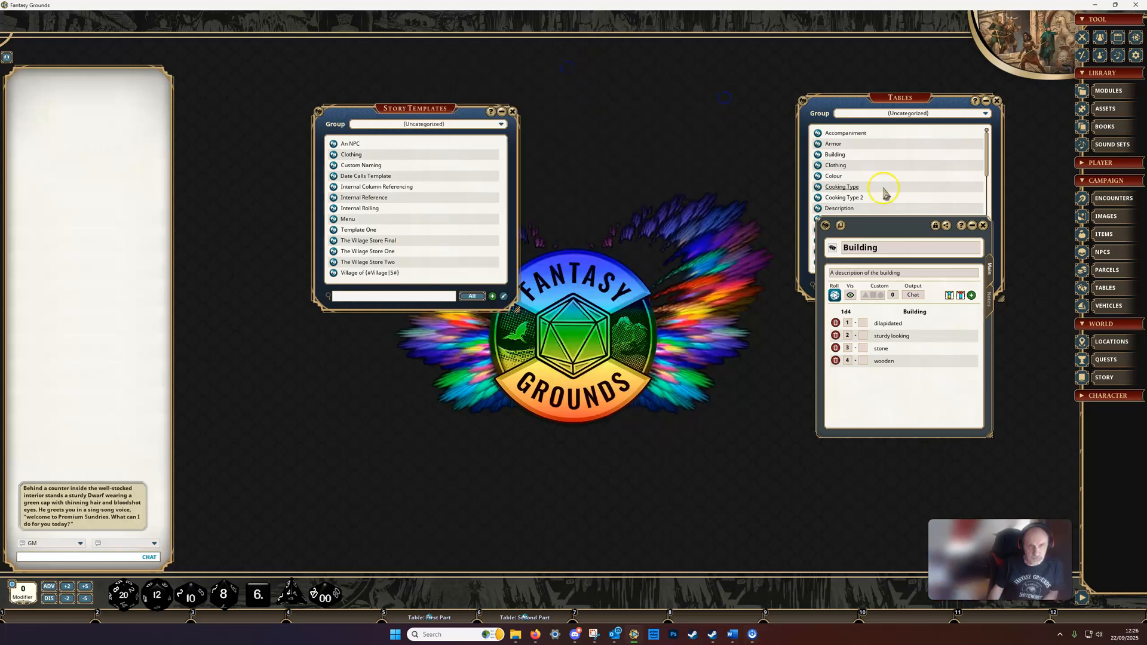
click(972, 227)
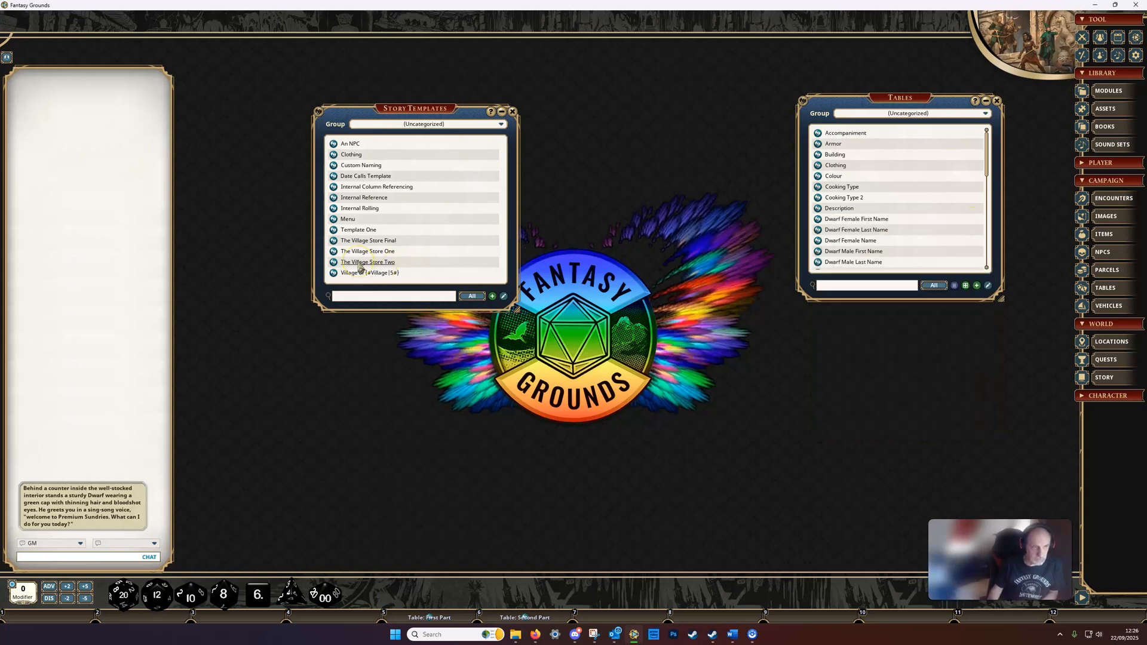
click(355, 241)
drag(354, 242, 697, 91)
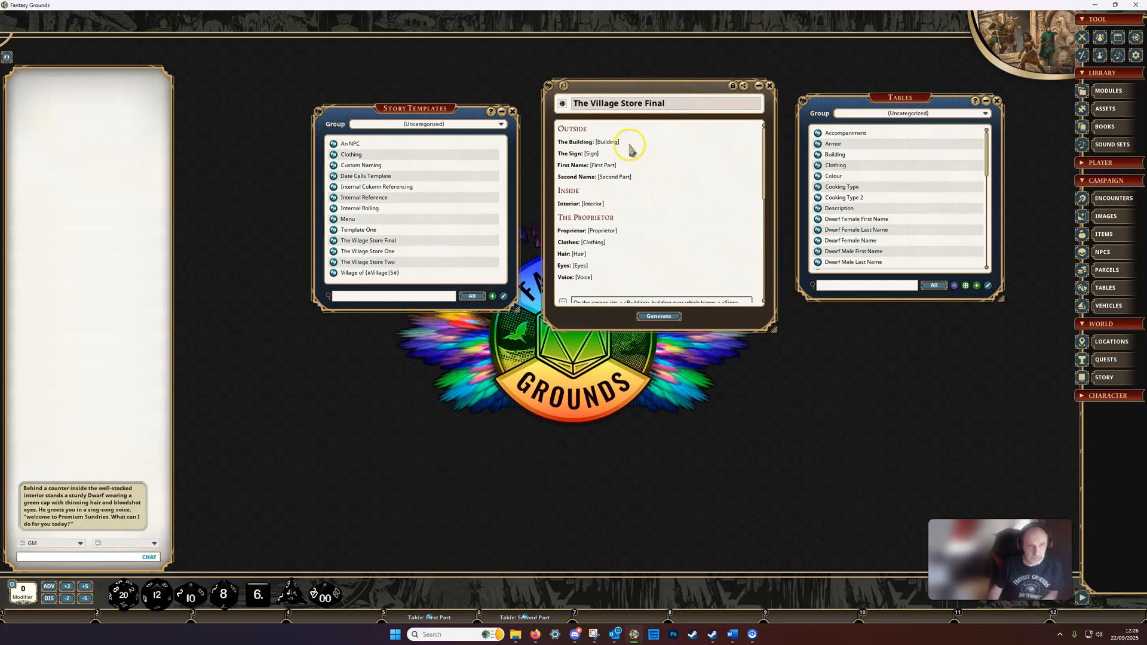
Step: Show the inventory section of The Village Store Final template and place the General Gear table beside it, showing its gear entries
scroll(645, 181, down, 5)
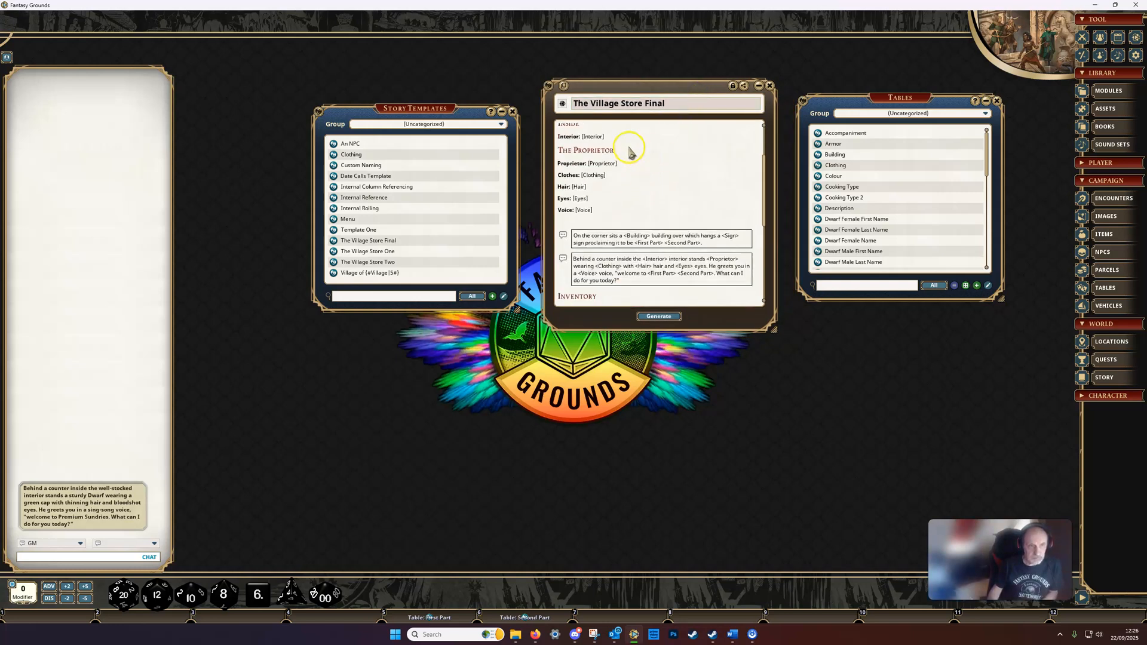
scroll(627, 156, down, 1)
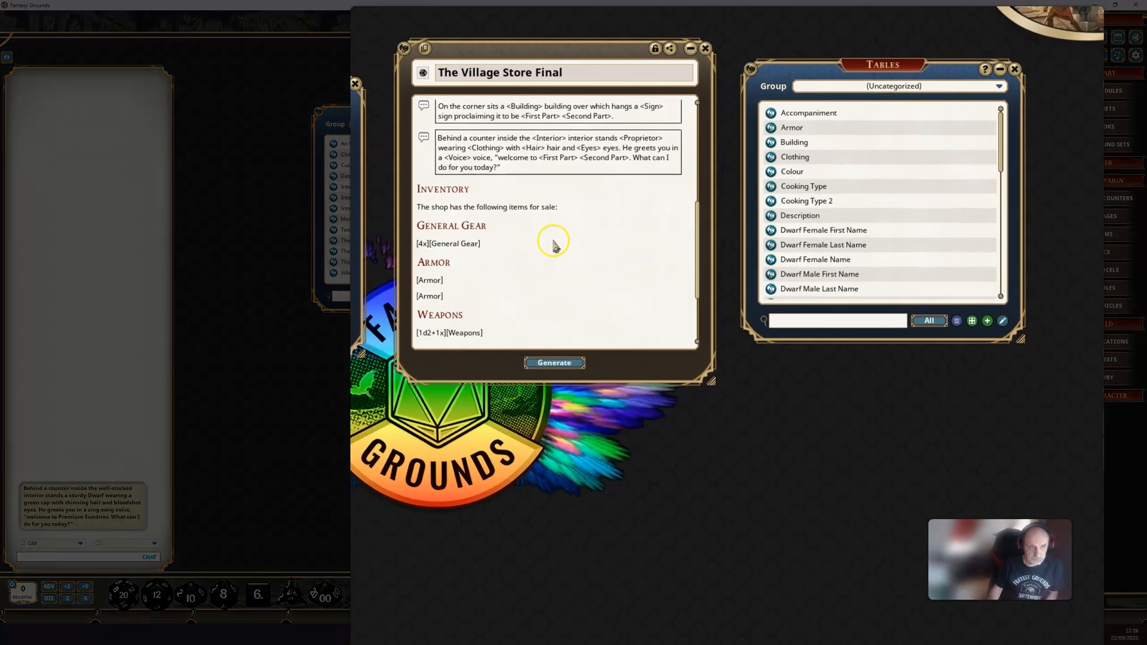
scroll(655, 230, down, 2)
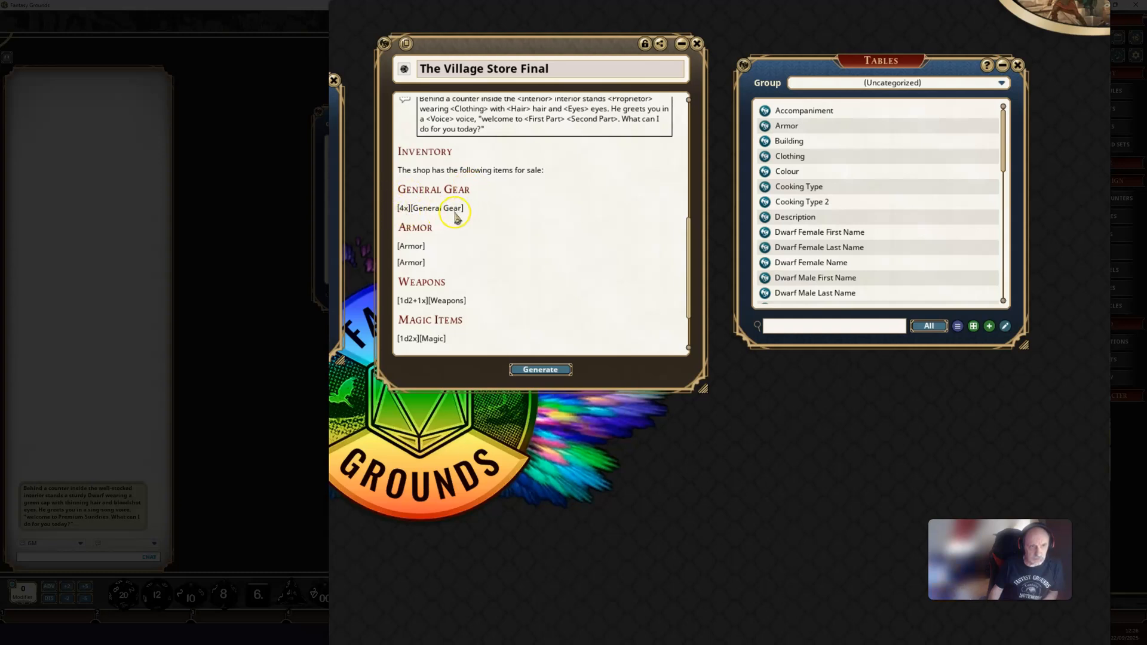
scroll(859, 202, down, 6)
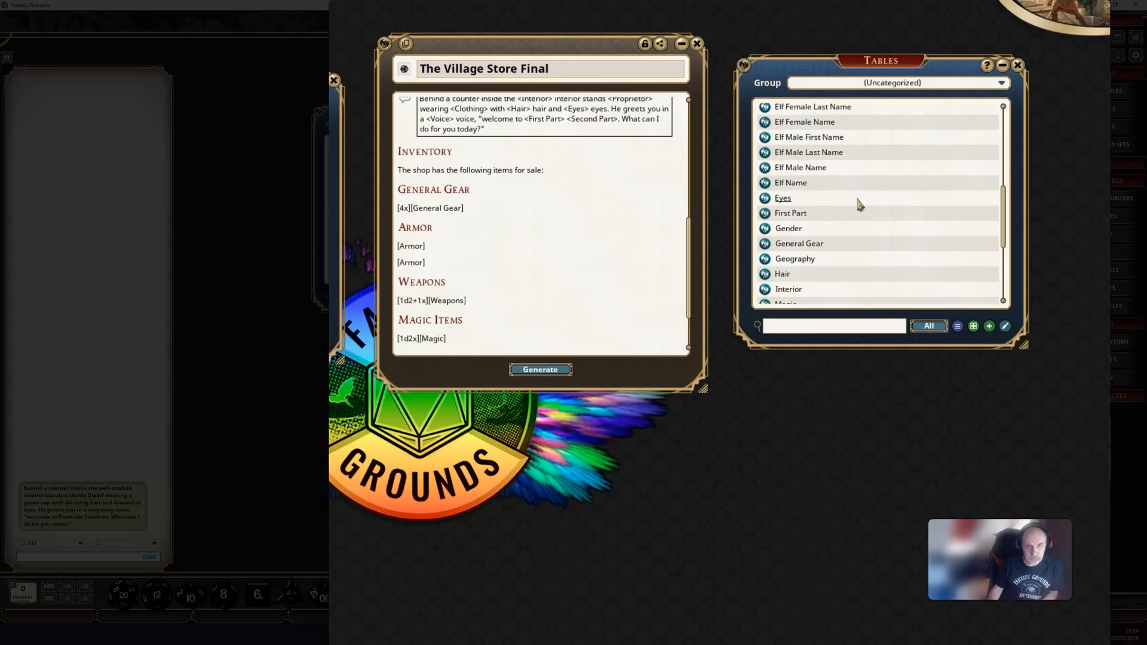
click(761, 245)
drag(387, 391, 782, 190)
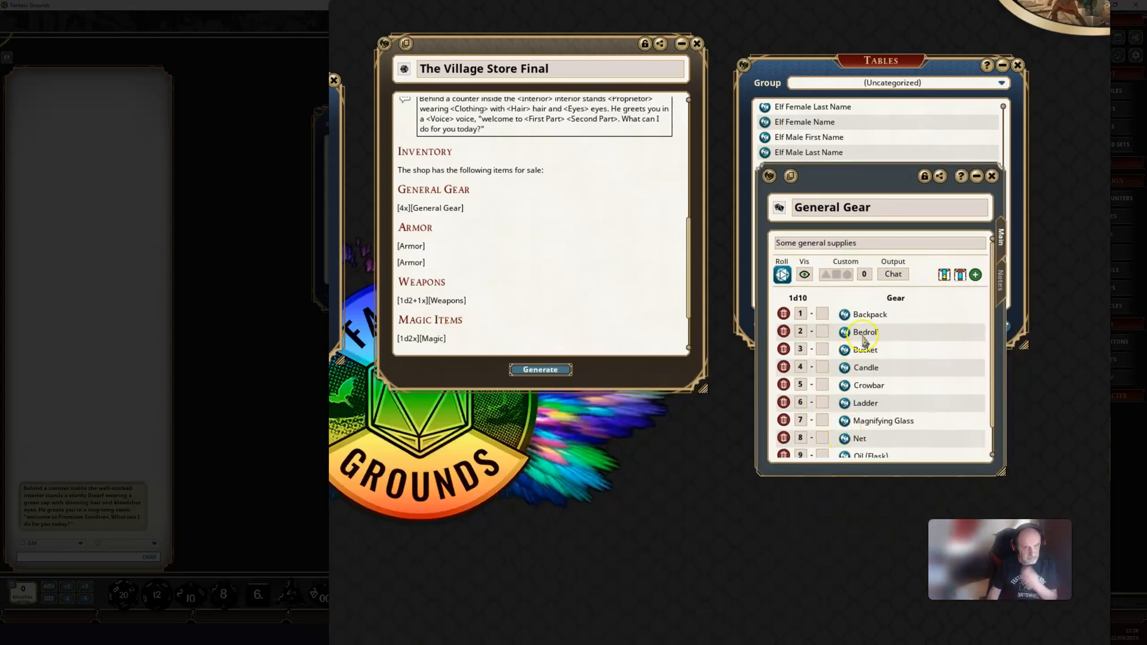
scroll(852, 346, down, 2)
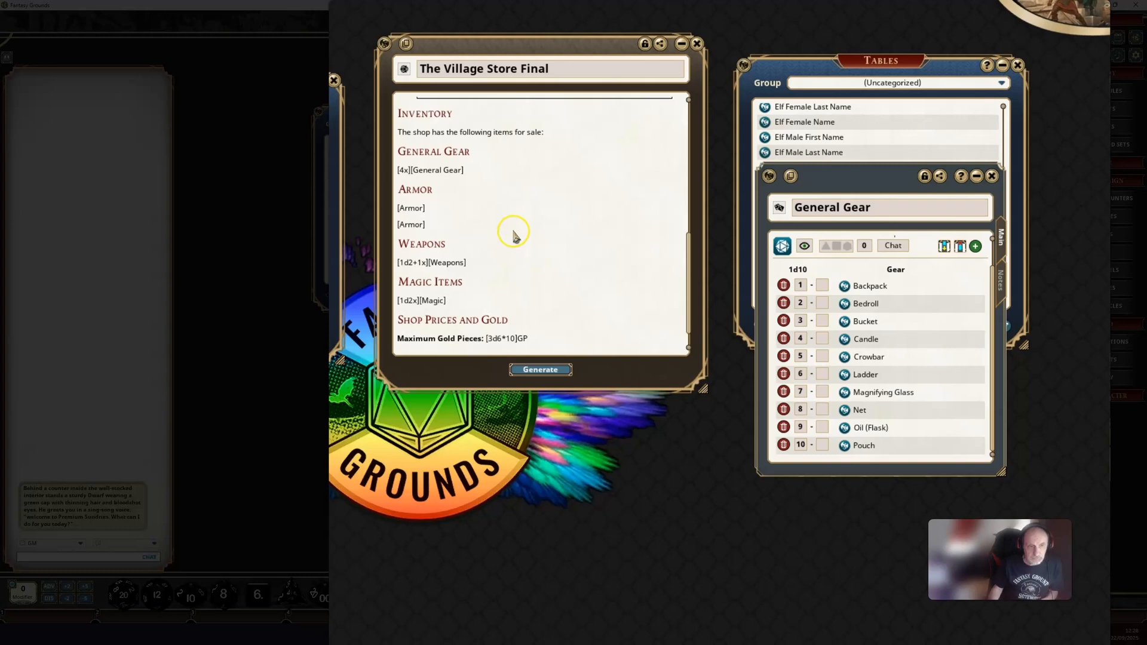
Step: Generate a story from The Village Store Final template, place it beside the template and bring its inventory into view
scroll(506, 248, down, 1)
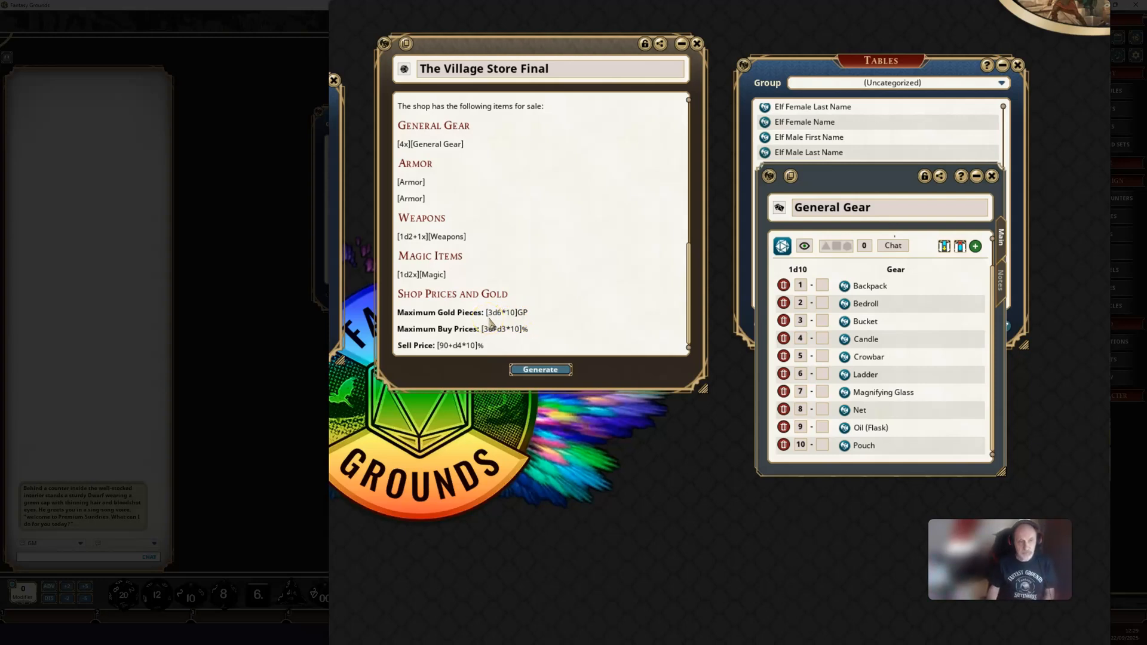
click(519, 326)
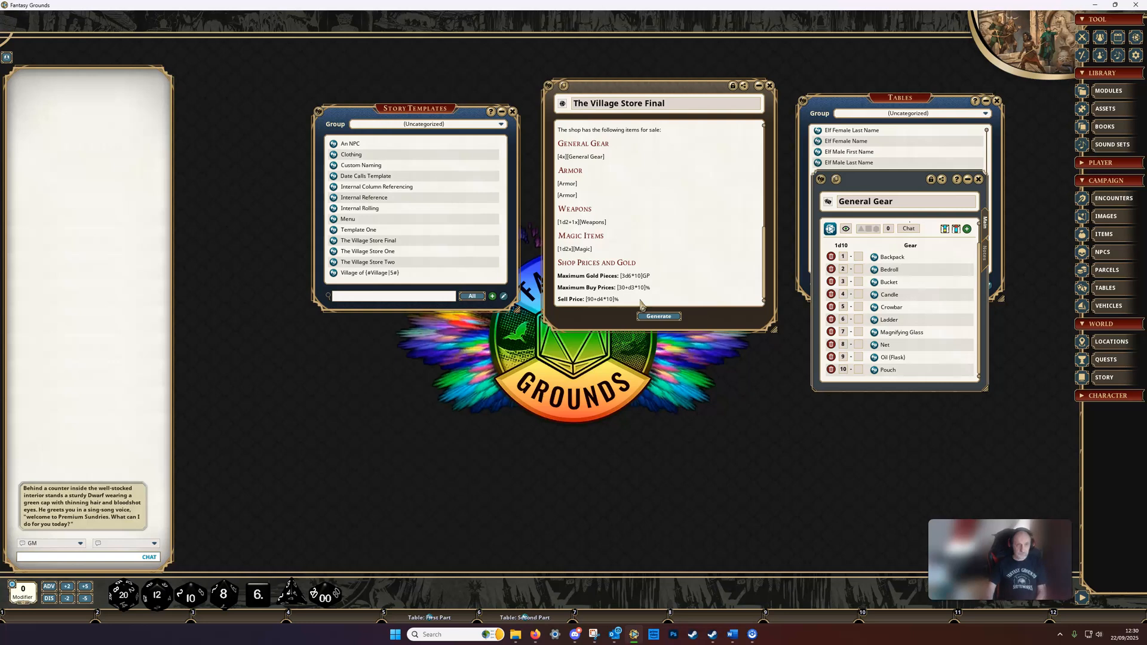
click(651, 316)
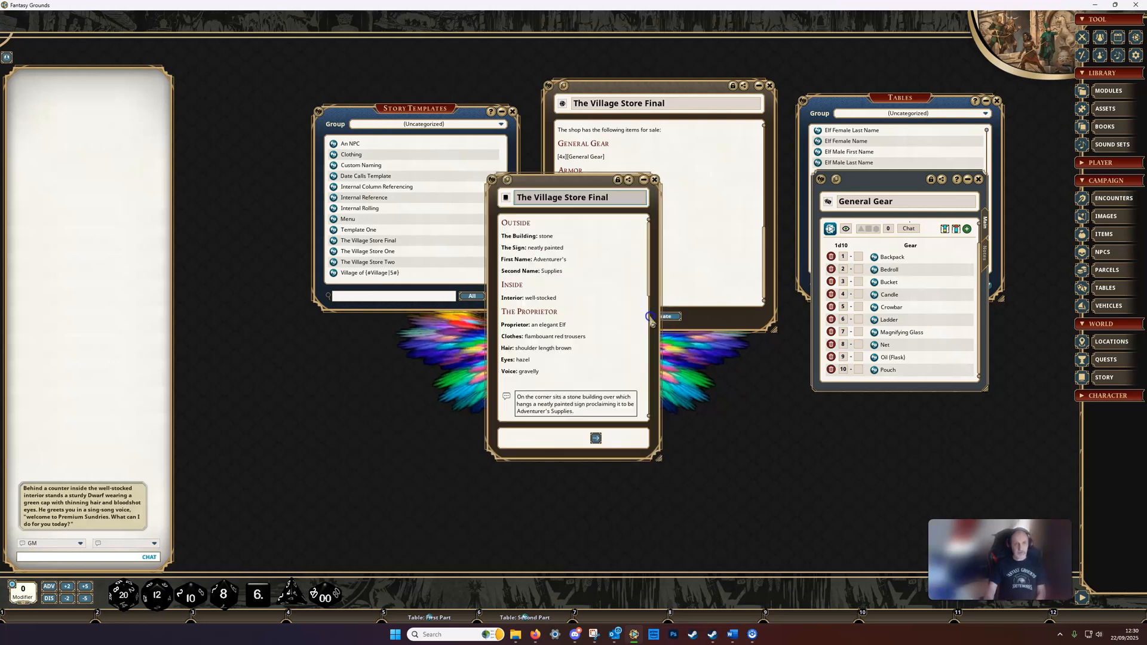
drag(565, 179, 439, 82)
scroll(445, 164, down, 5)
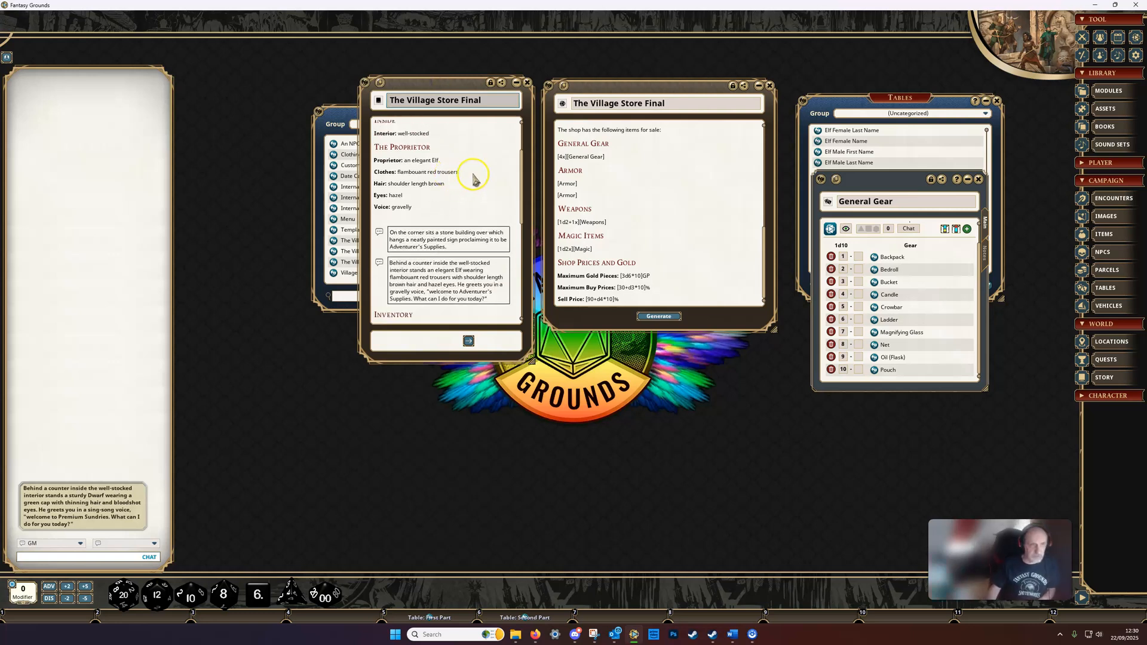
scroll(431, 161, down, 10)
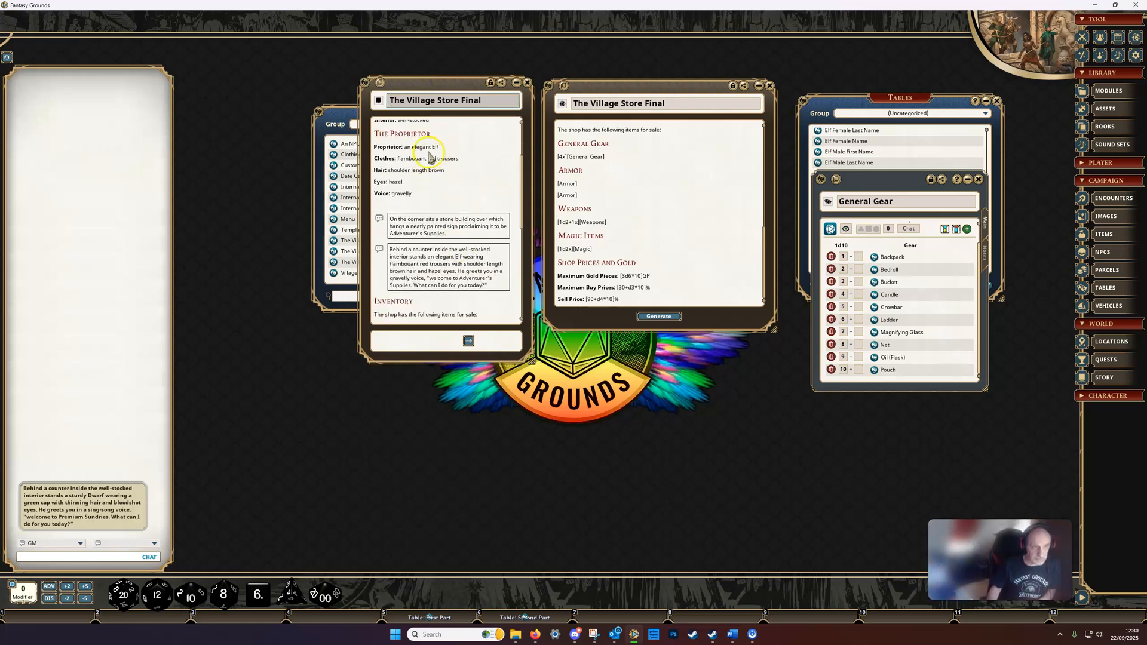
scroll(430, 162, down, 3)
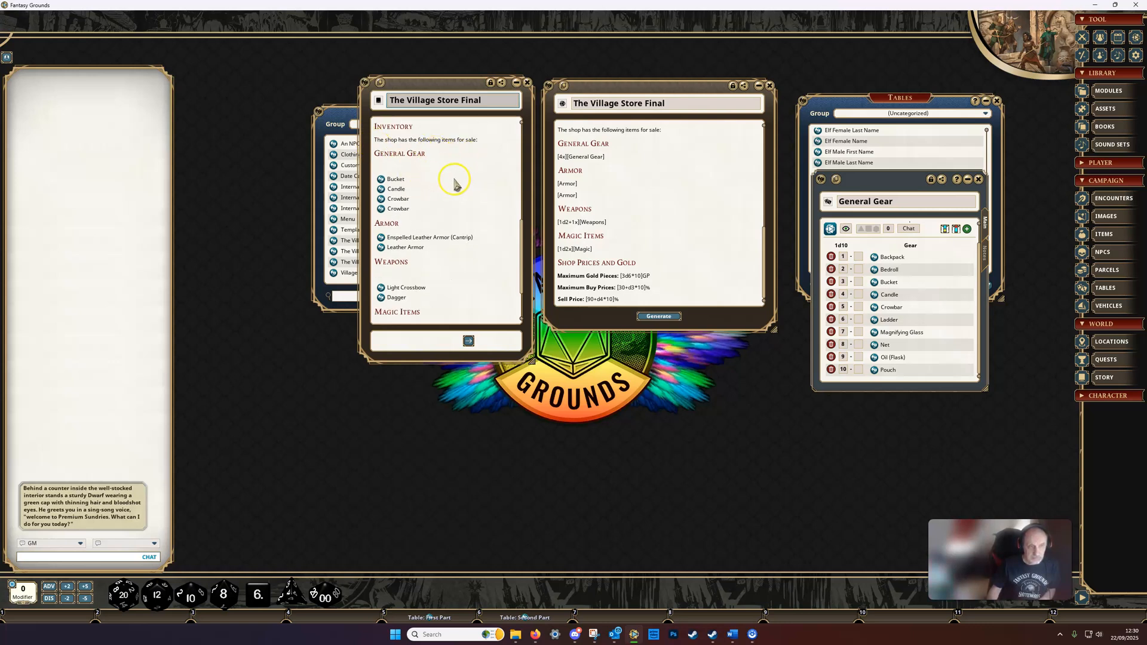
scroll(442, 168, down, 1)
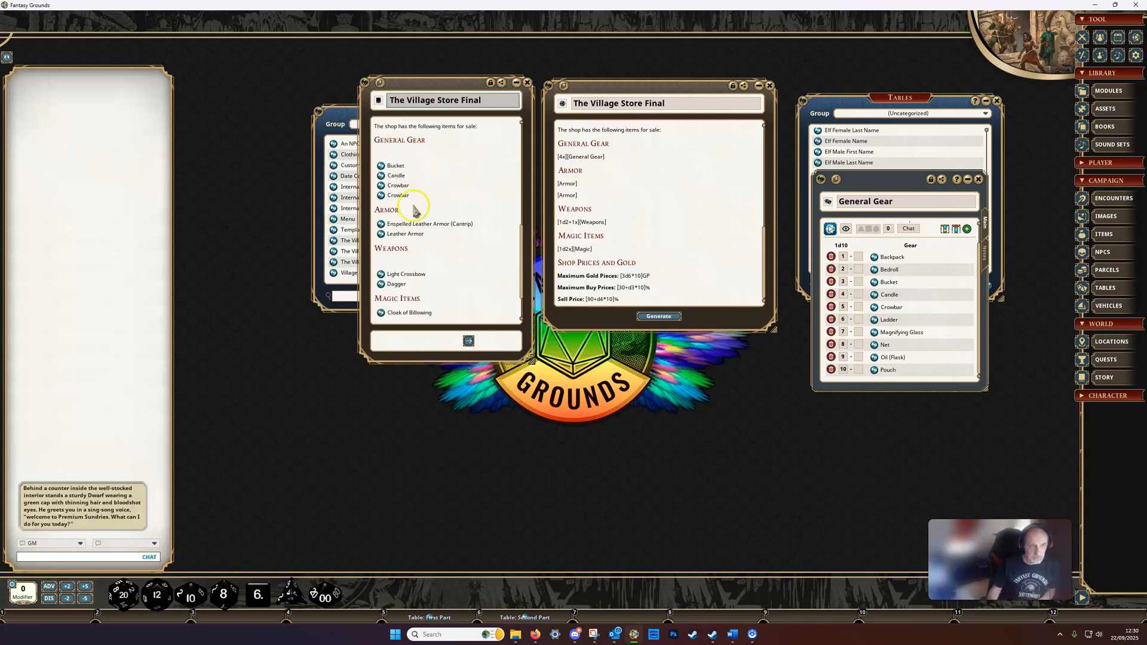
Step: Inspect the linked Pouch record in the General Gear table and the Bucket and Candle records in the generated story, closing each one
click(874, 371)
click(598, 358)
click(651, 215)
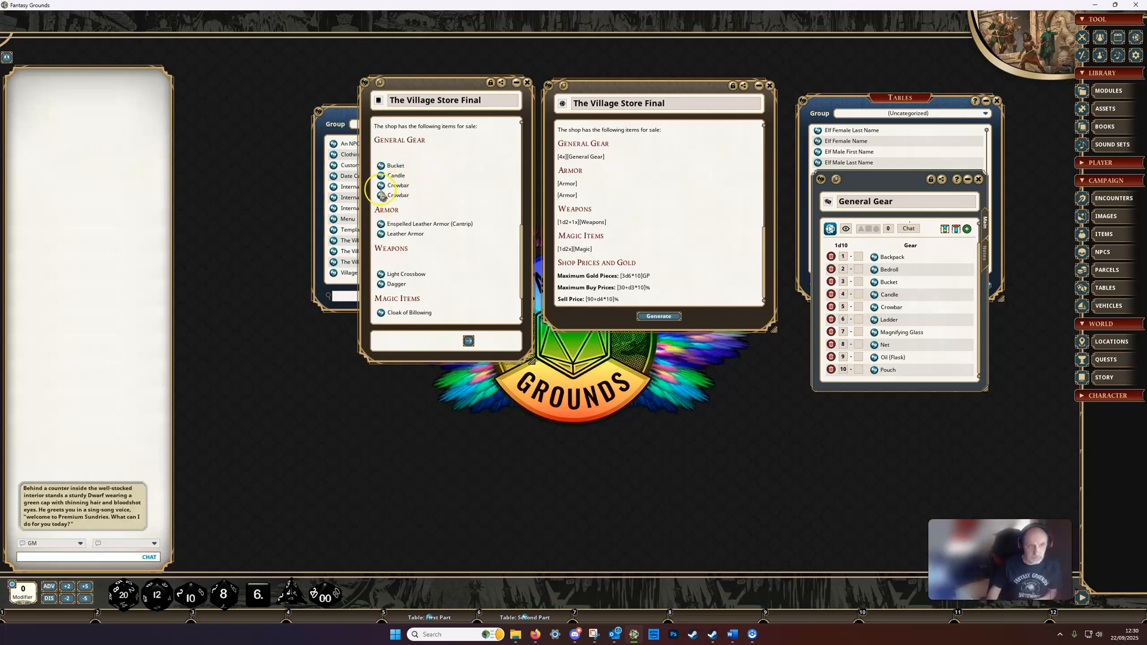
click(379, 168)
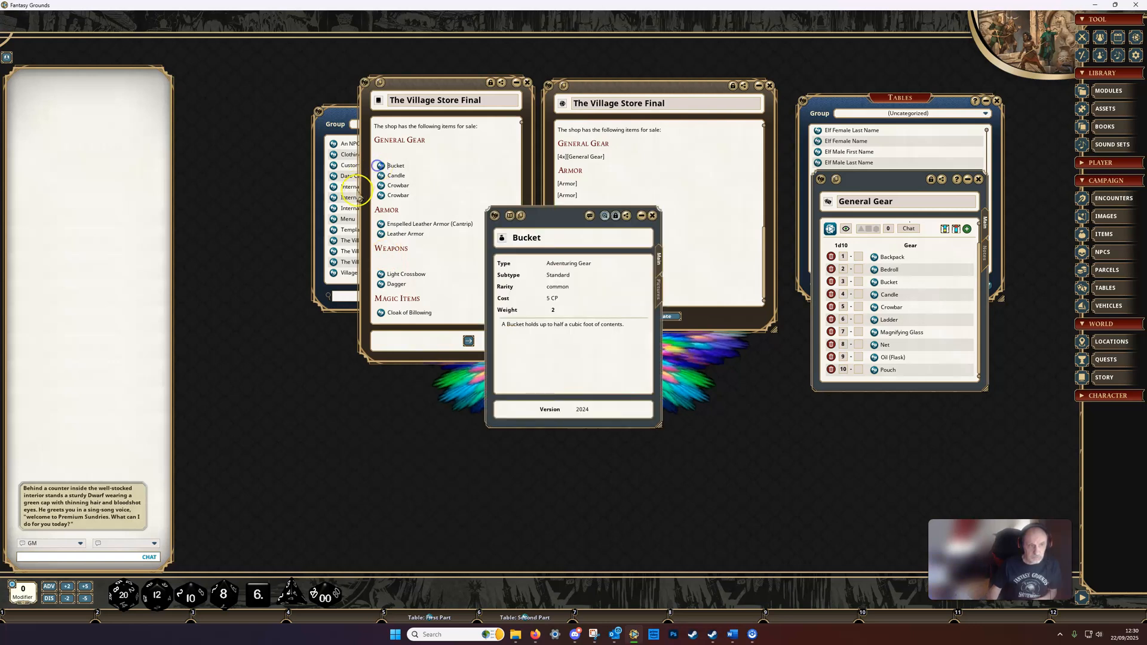
click(653, 220)
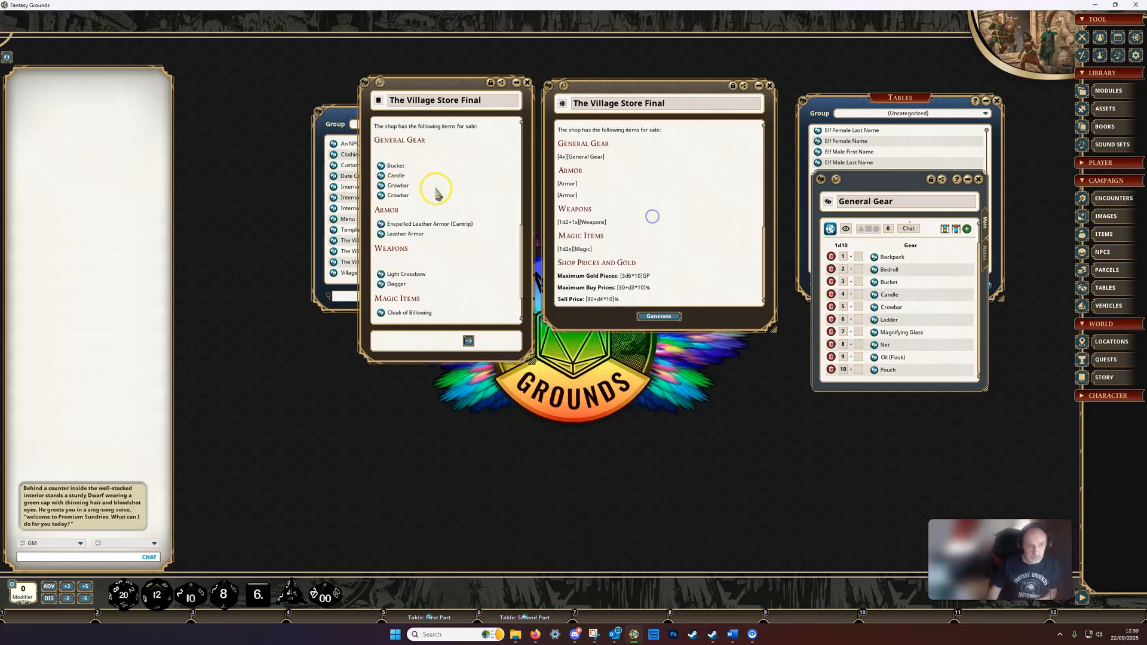
click(381, 176)
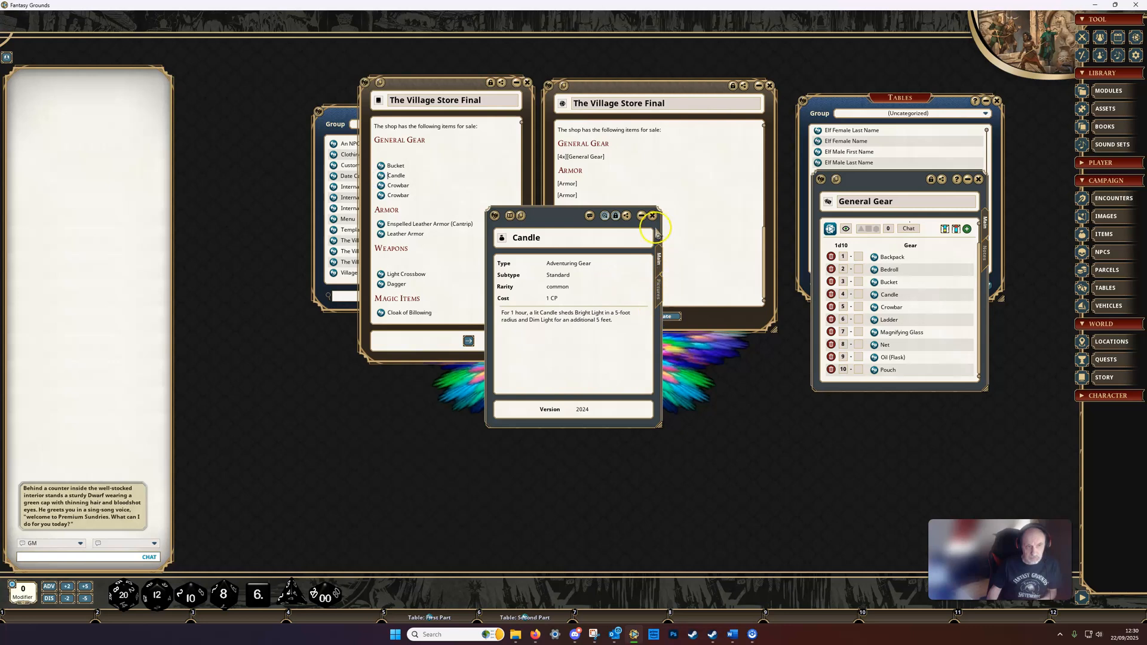
click(652, 215)
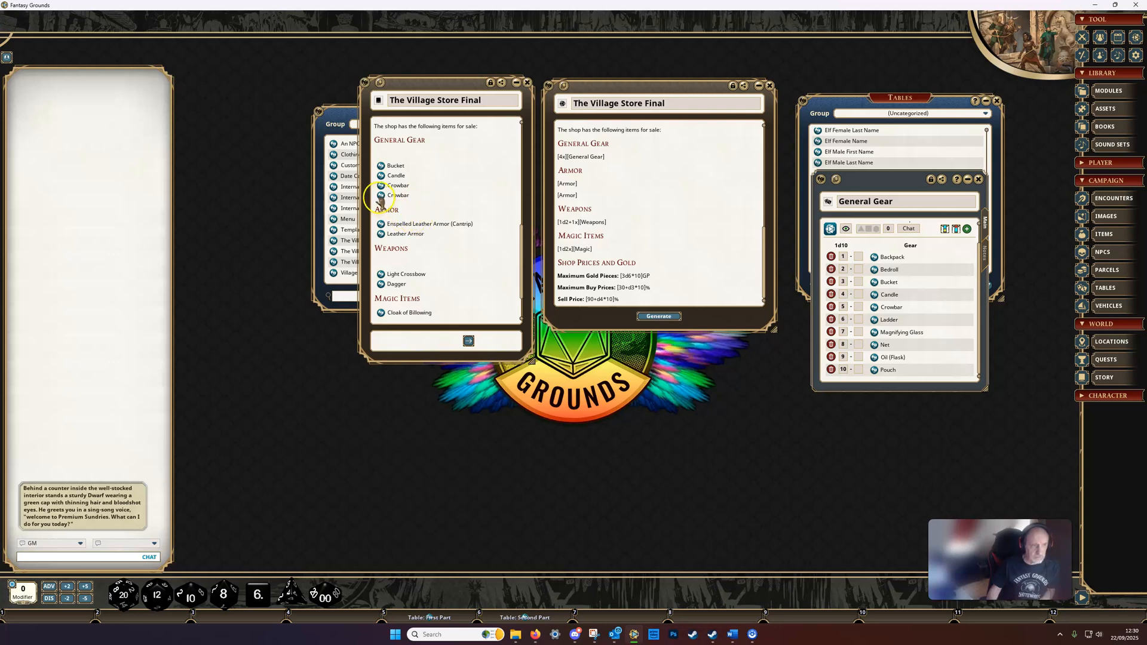
Step: Post the generated story's Crowbar to the chat, and create a new parcel containing the Crowbar and the Dagger
drag(91, 309, 90, 310)
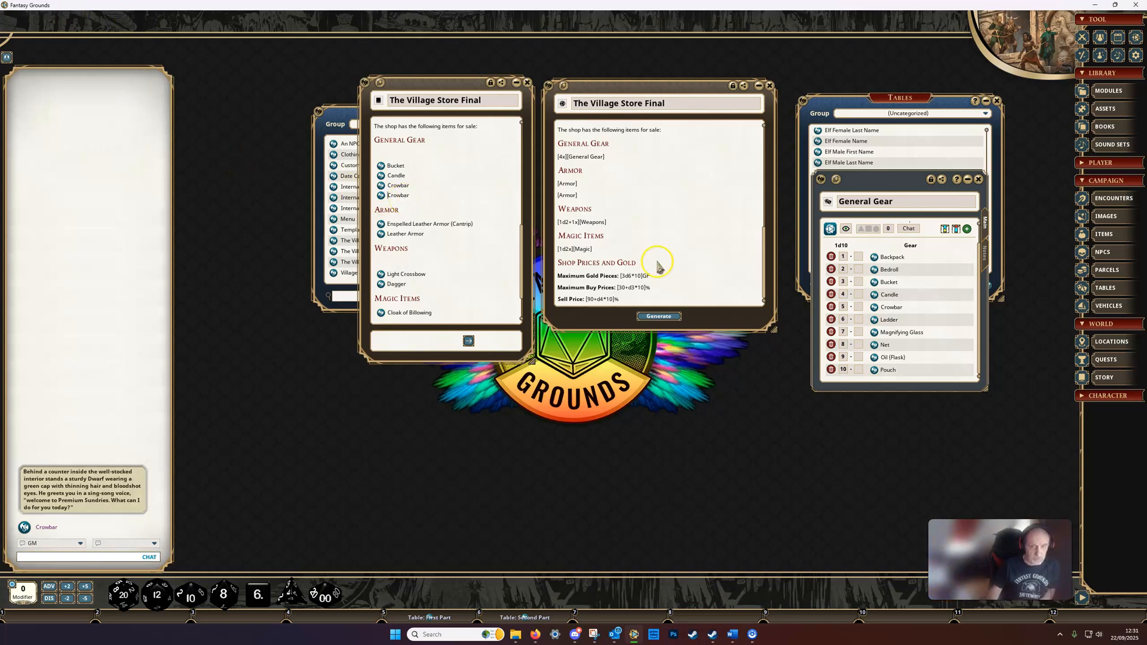
click(1100, 271)
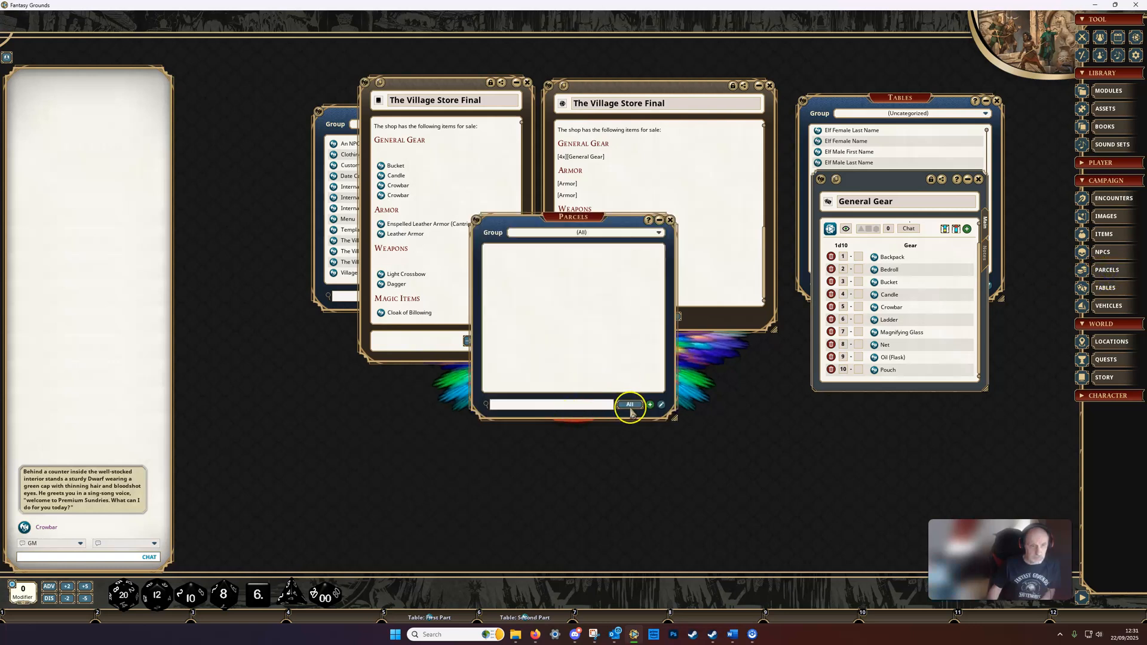
click(650, 404)
drag(382, 197, 597, 307)
drag(603, 237, 707, 312)
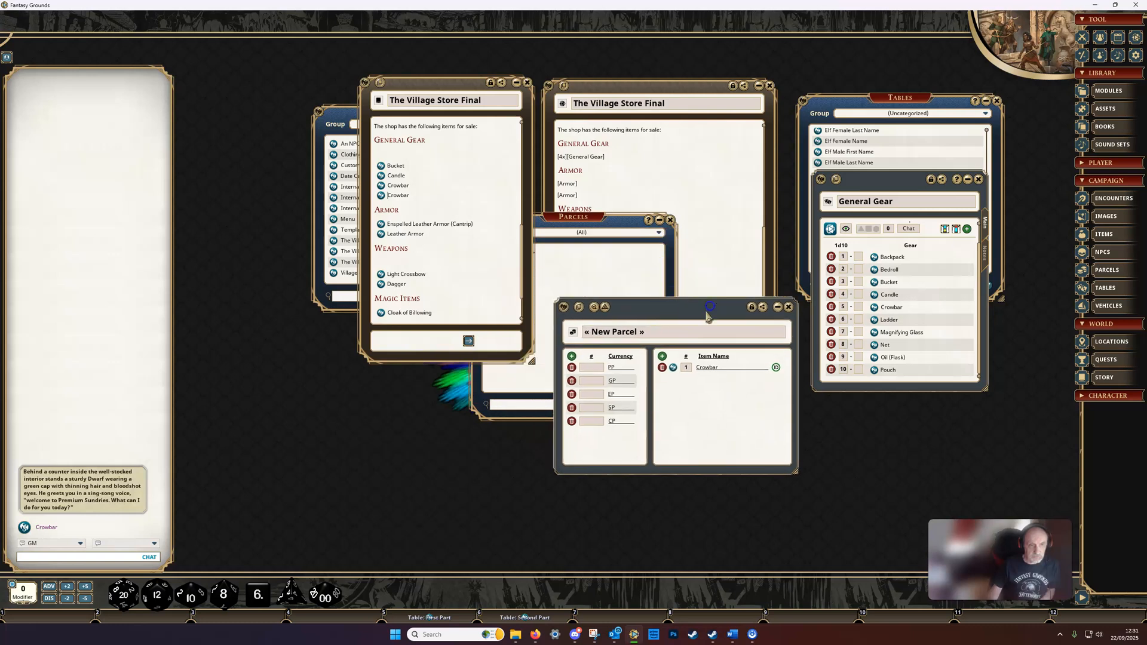
drag(673, 392, 675, 388)
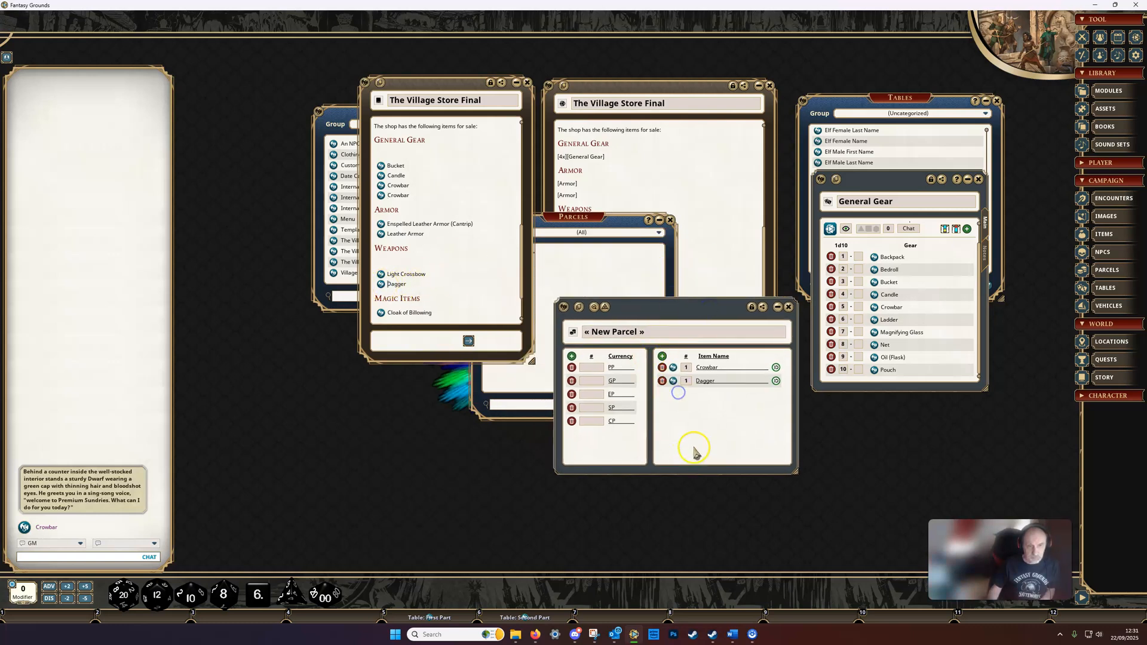
Step: Hand the new parcel to the party, close it and place the parcels list below The Village Store Final template
click(605, 306)
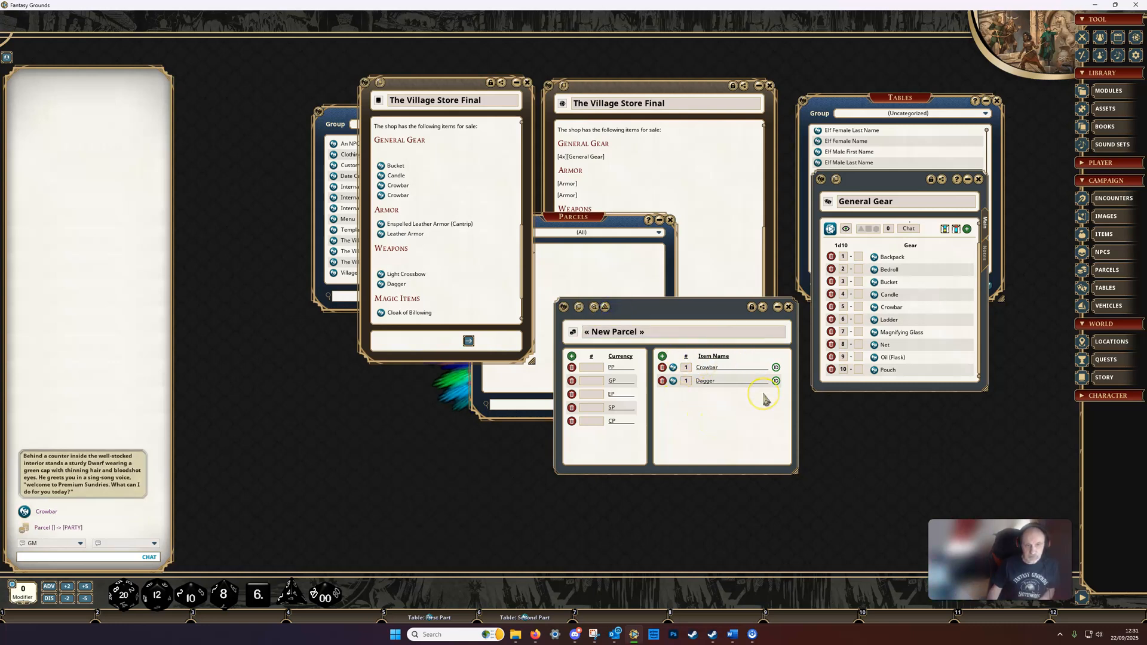
click(789, 307)
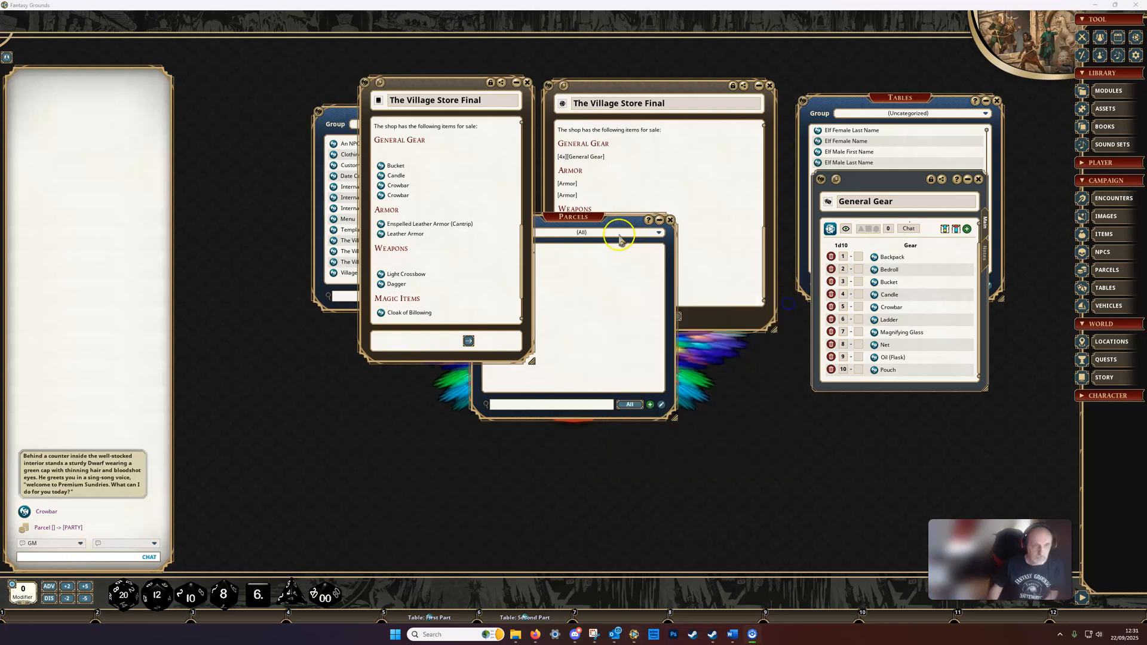
drag(579, 216, 644, 346)
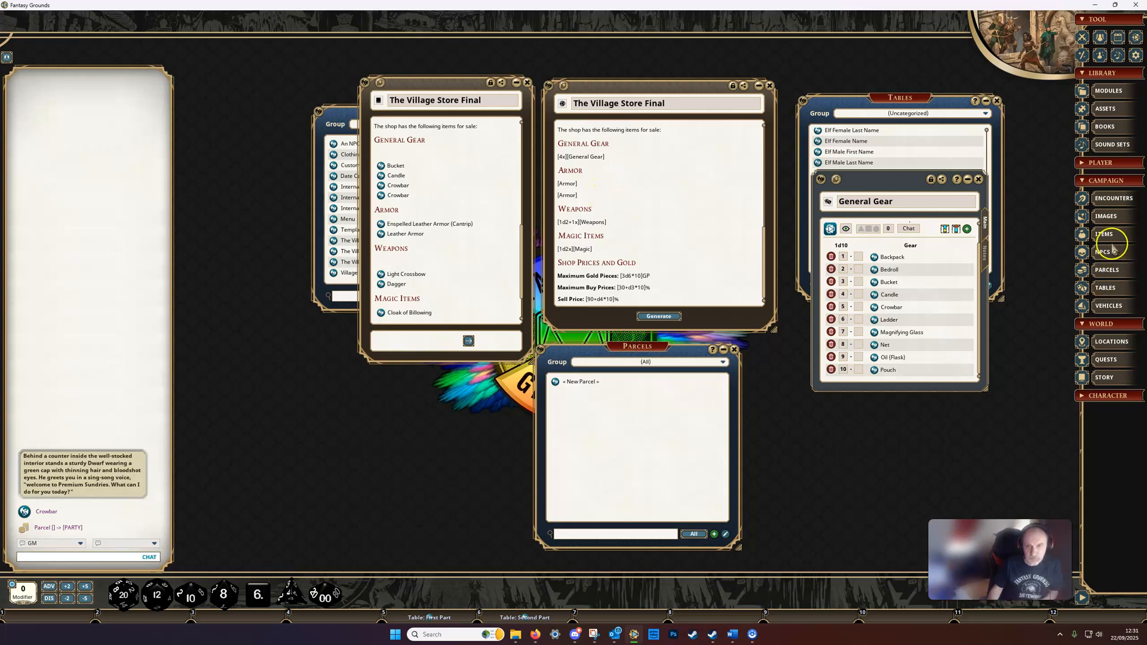
Step: Open the Armor table from the campaign's tables and place it over The Village Store Final template
click(907, 106)
scroll(884, 168, up, 3)
scroll(884, 167, up, 5)
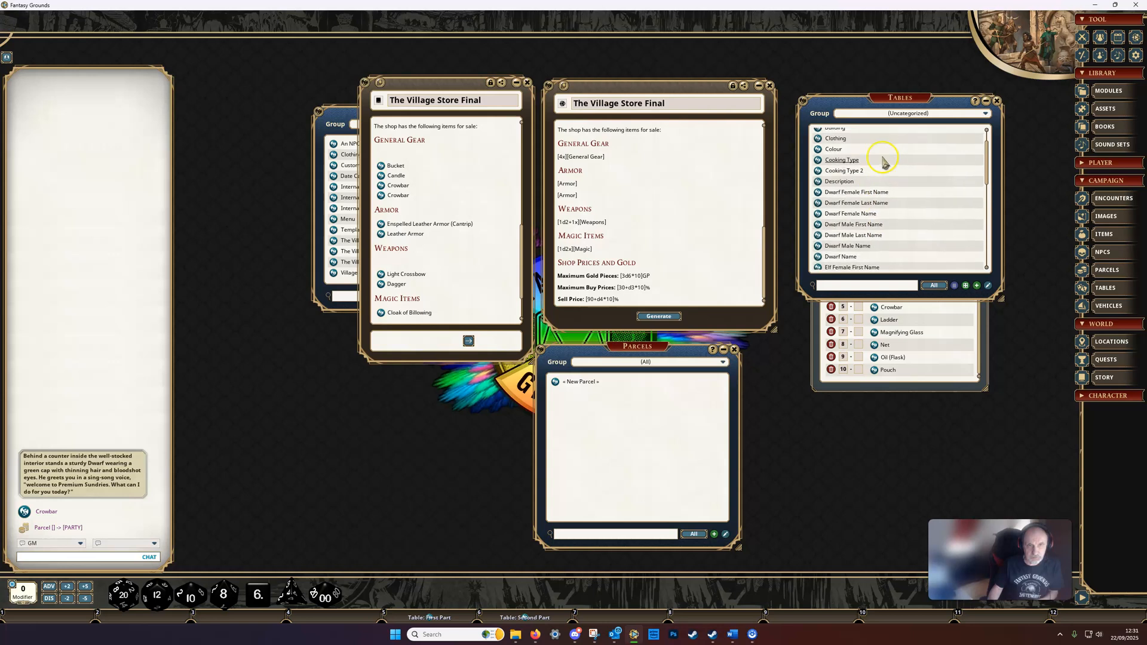
click(818, 144)
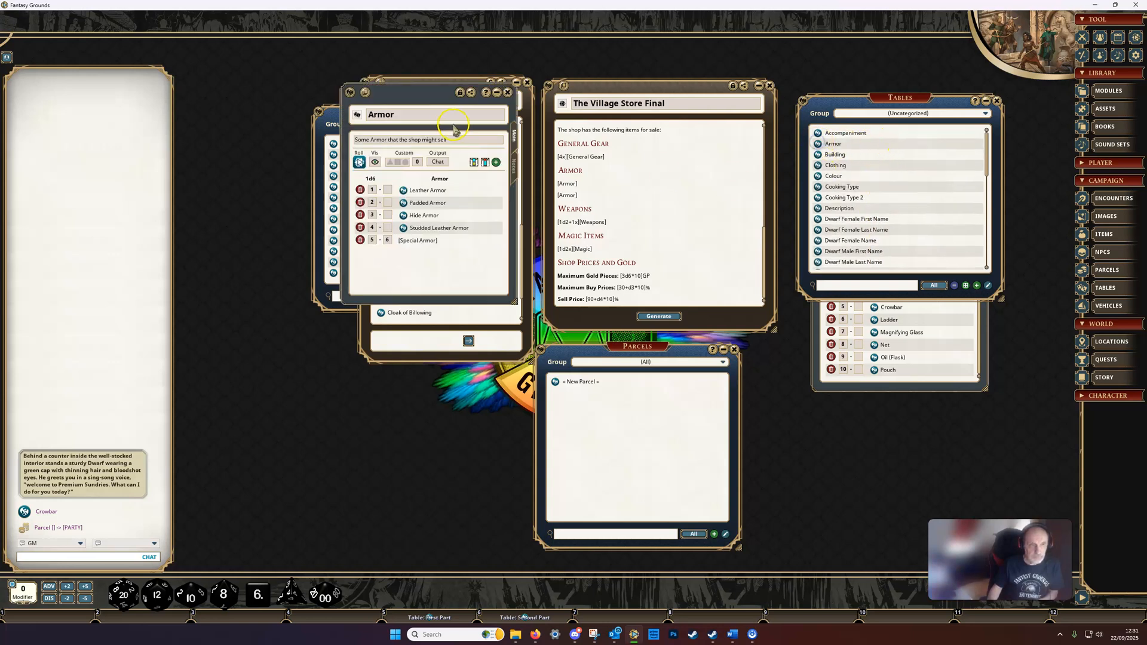
drag(396, 96, 619, 175)
click(604, 295)
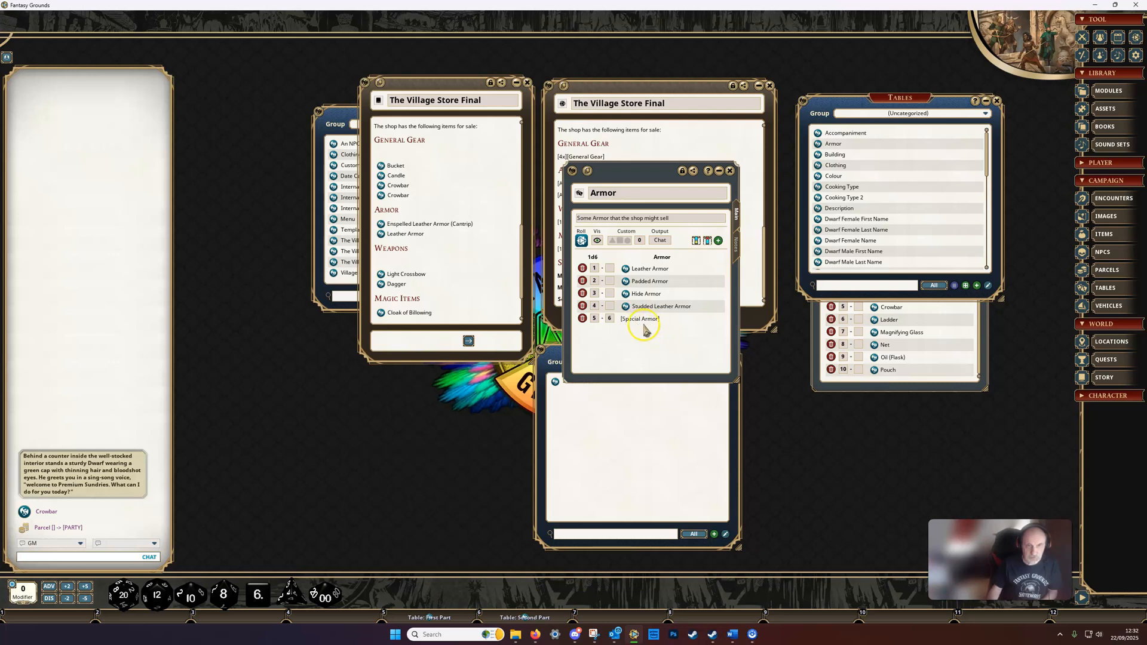
Step: Open the Special Armor table referenced by the Armor table and place the two tables side by side
scroll(936, 218, down, 5)
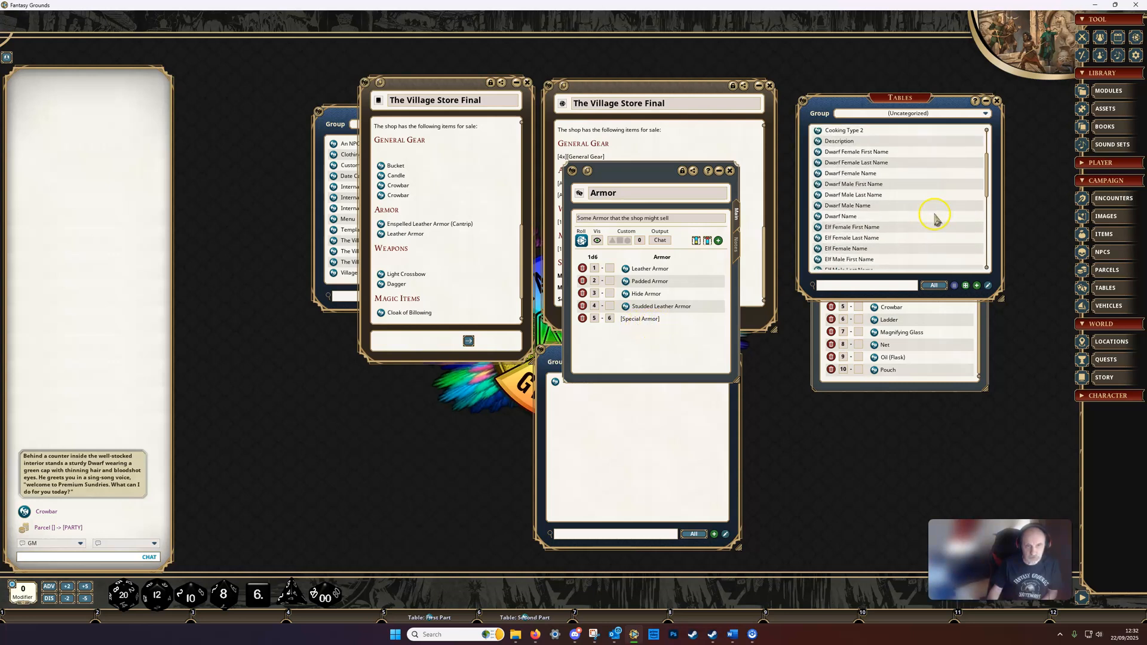
scroll(935, 221, down, 5)
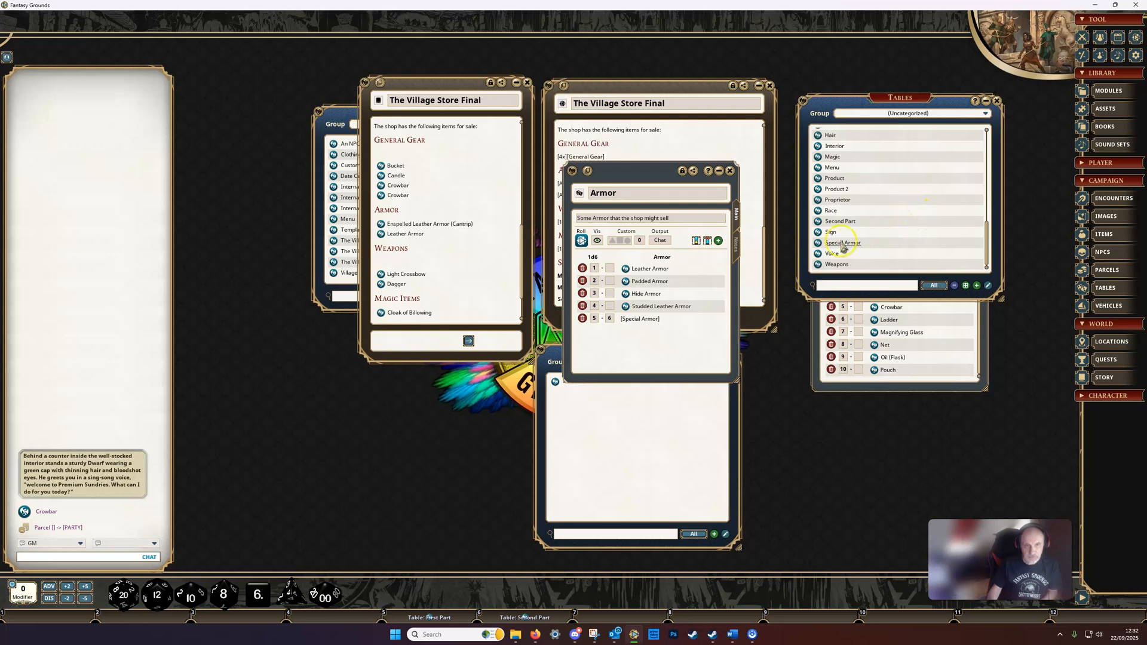
click(818, 244)
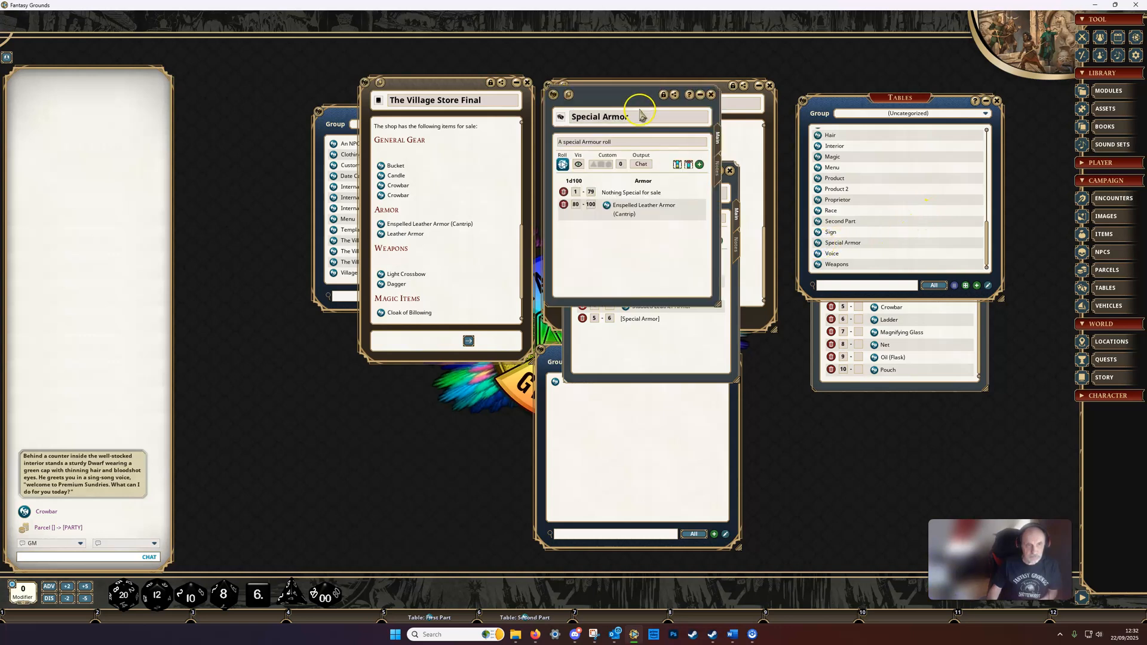
drag(633, 128, 833, 176)
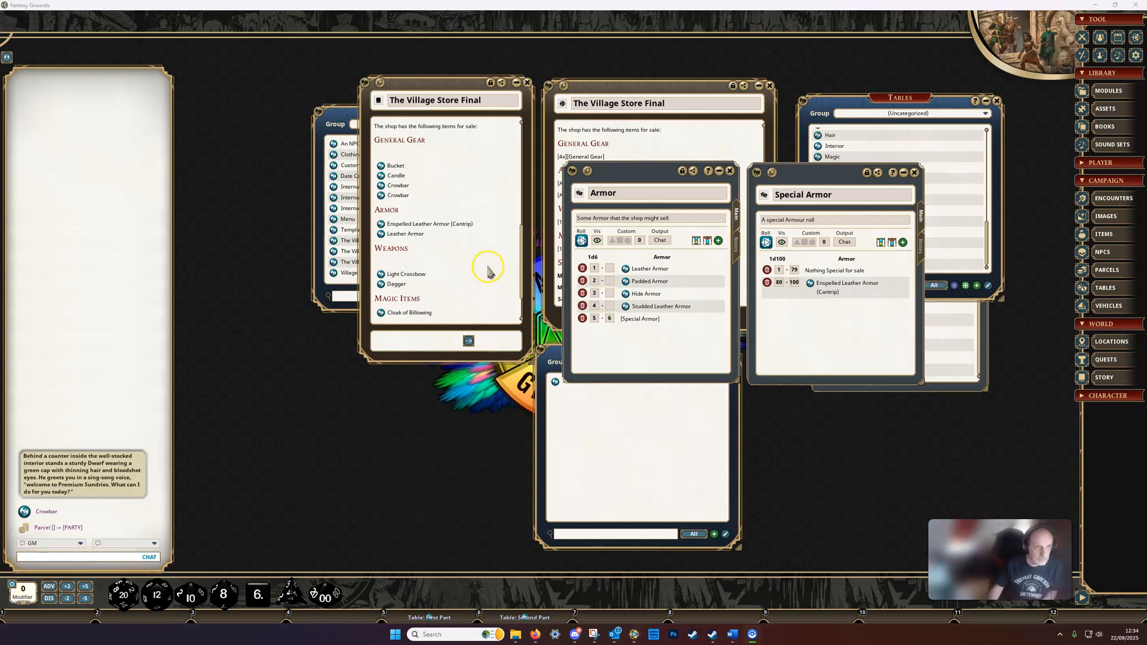
Step: Check the Shop Prices and Gold section of the generated story
scroll(465, 277, down, 2)
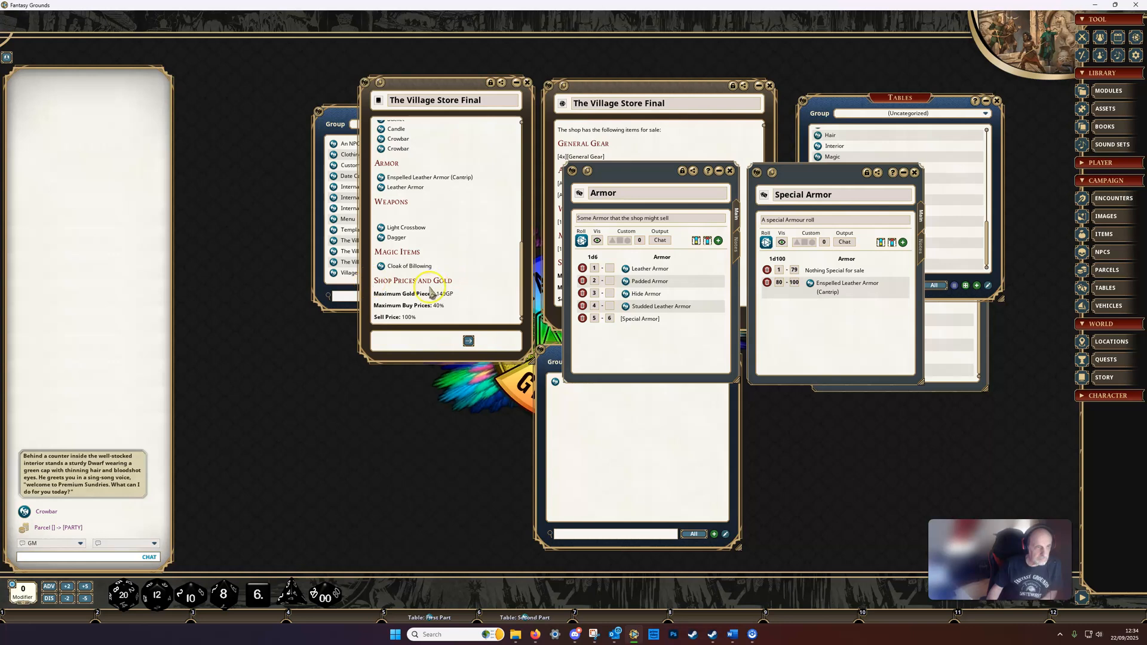